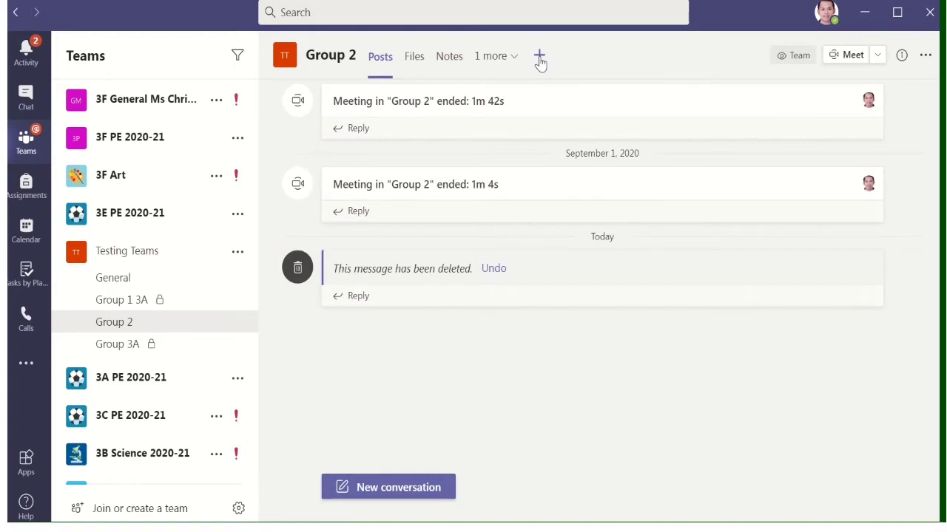
Add a new tab to the Group 2 channel and pick Pear Deck for it.
{"action": "left_click", "coordinate": [540, 56]}
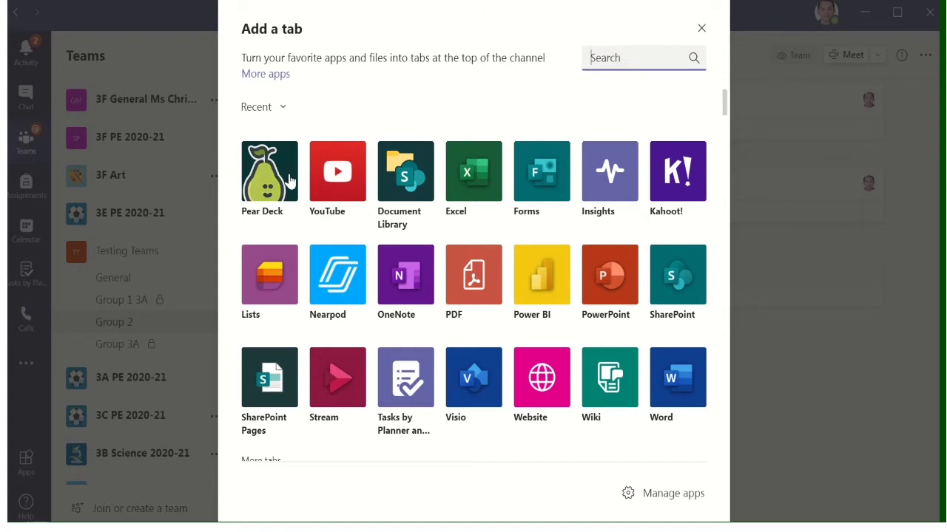
{"action": "left_click", "coordinate": [253, 195]}
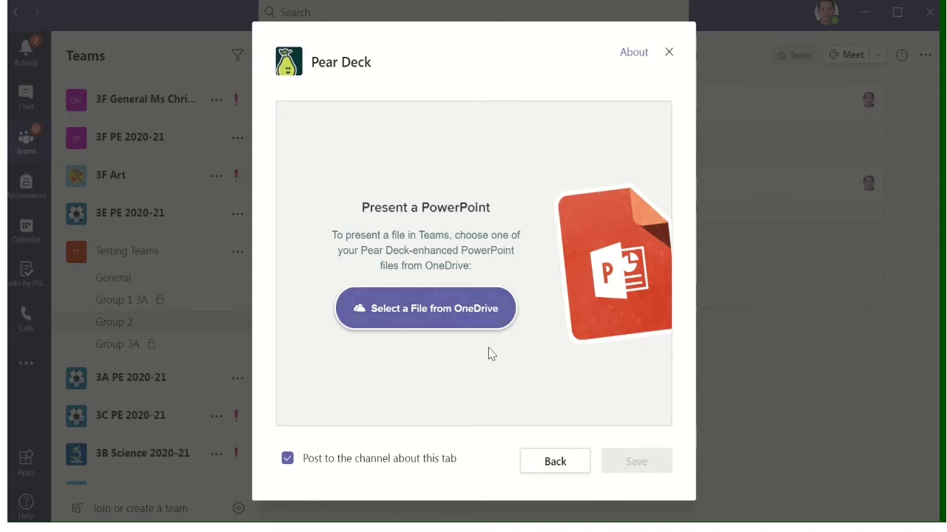
Open Pear Deck's OneDrive file picker and browse its folders and PowerPoint files.
{"action": "left_click", "coordinate": [426, 311]}
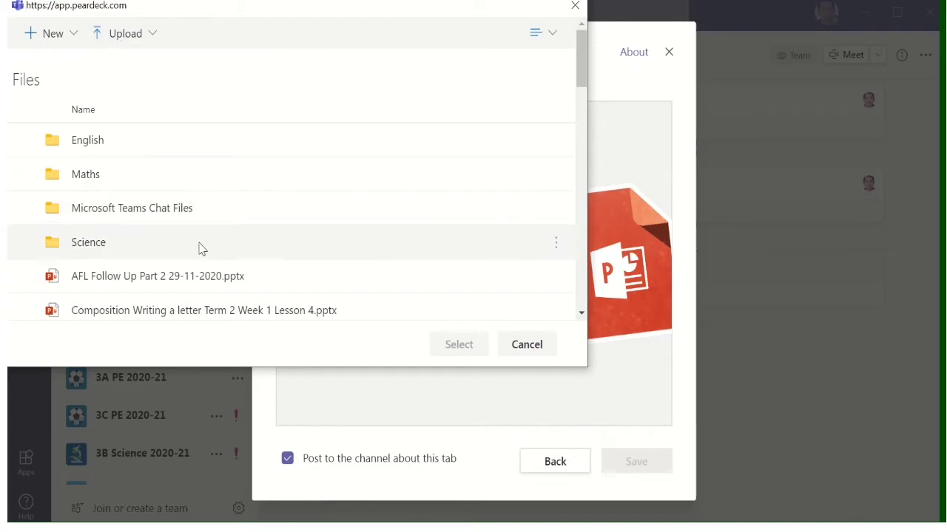
{"action": "scroll", "coordinate": [194, 250], "scroll_direction": "down", "scroll_amount": 5}
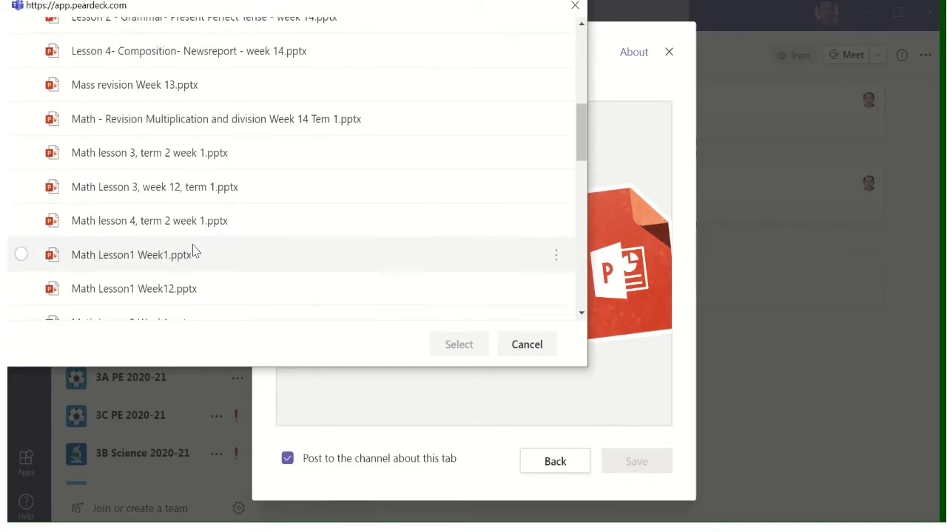
{"action": "scroll", "coordinate": [194, 251], "scroll_direction": "up", "scroll_amount": 5}
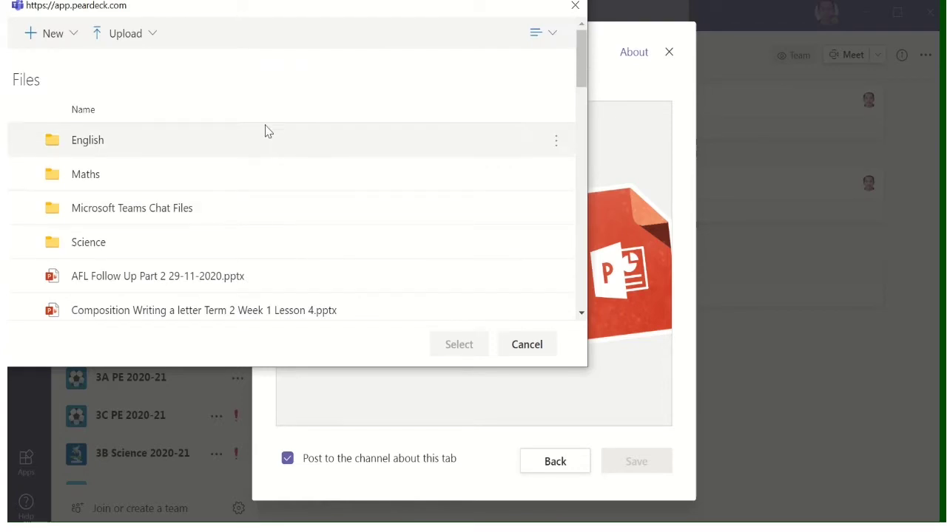
{"action": "scroll", "coordinate": [259, 222], "scroll_direction": "down", "scroll_amount": 3}
{"action": "scroll", "coordinate": [268, 270], "scroll_direction": "down", "scroll_amount": 5}
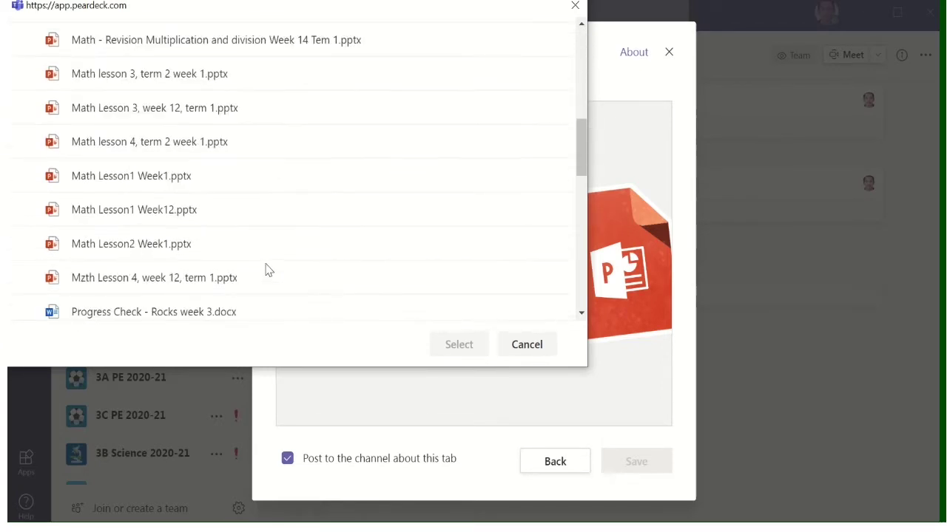
{"action": "scroll", "coordinate": [272, 269], "scroll_direction": "up", "scroll_amount": 8}
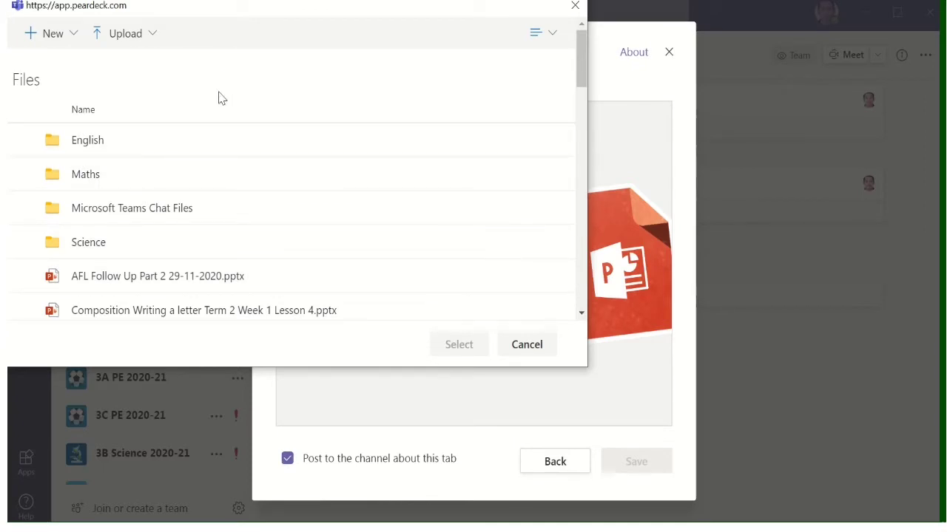
Upload the Spelling Prefixes anti and auto file via Upload > Files; it fails as a duplicate name.
{"action": "left_click", "coordinate": [114, 37]}
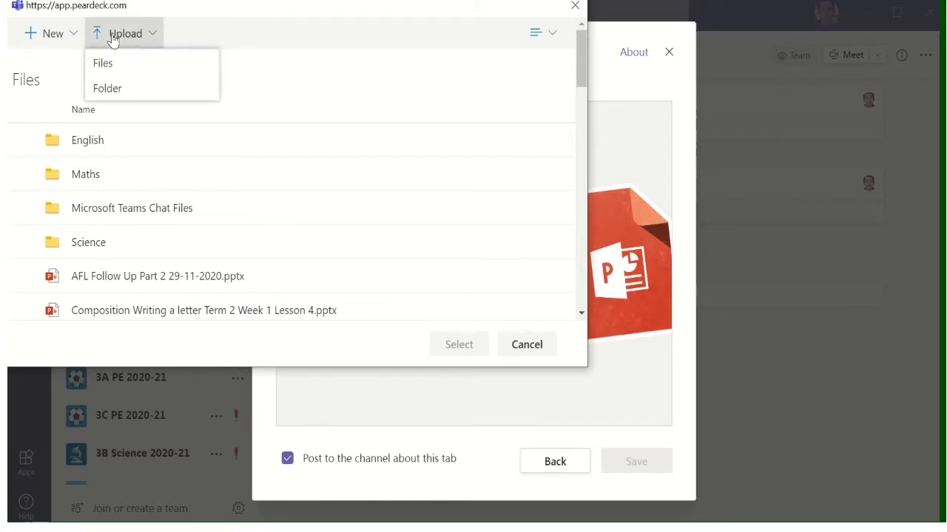
{"action": "left_click", "coordinate": [107, 65]}
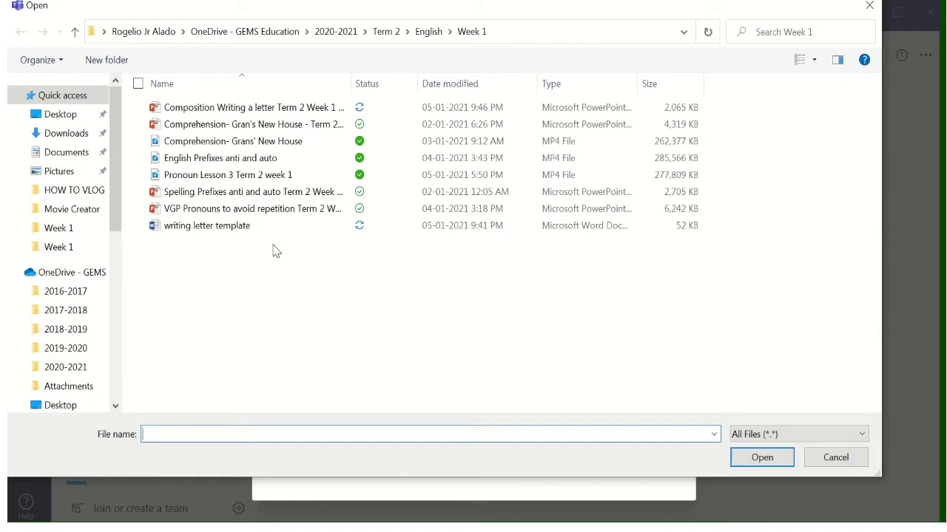
{"action": "left_click", "coordinate": [145, 195]}
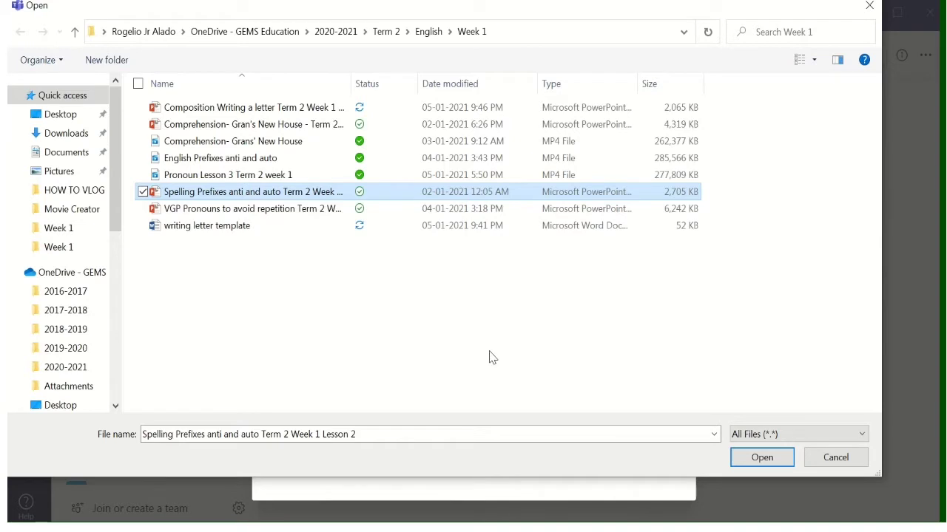
{"action": "left_click", "coordinate": [757, 460]}
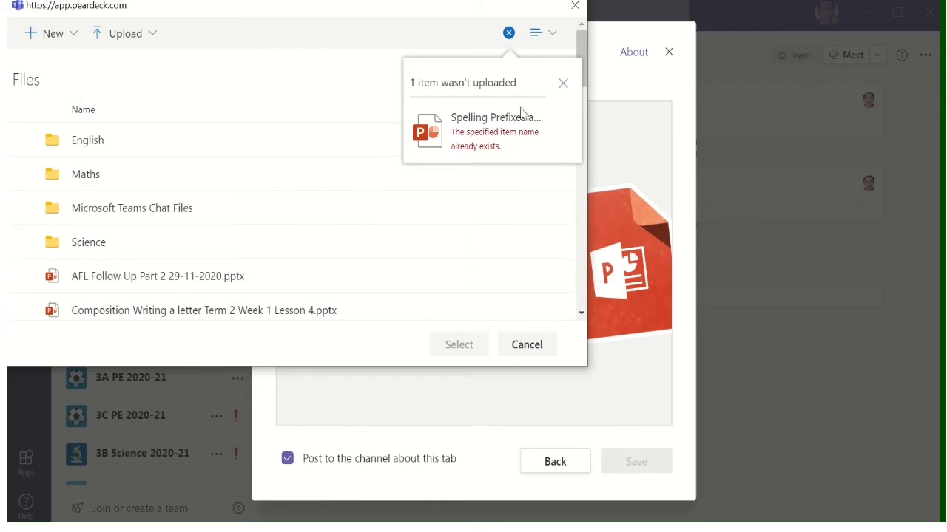
Select Lesson 1 - Spelling- re and inter - week 14.pptx from OneDrive for the tab.
{"action": "scroll", "coordinate": [288, 249], "scroll_direction": "down", "scroll_amount": 1}
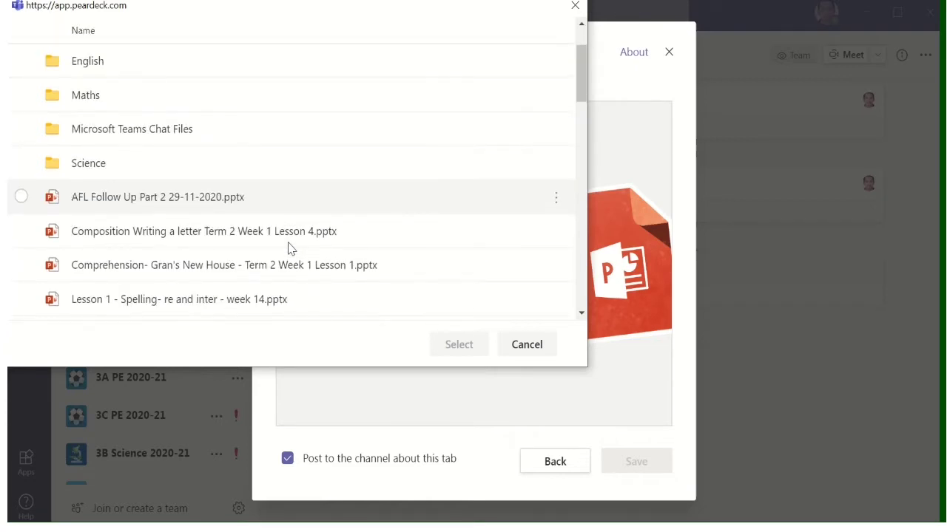
{"action": "scroll", "coordinate": [288, 248], "scroll_direction": "down", "scroll_amount": 2}
{"action": "scroll", "coordinate": [328, 241], "scroll_direction": "down", "scroll_amount": 1}
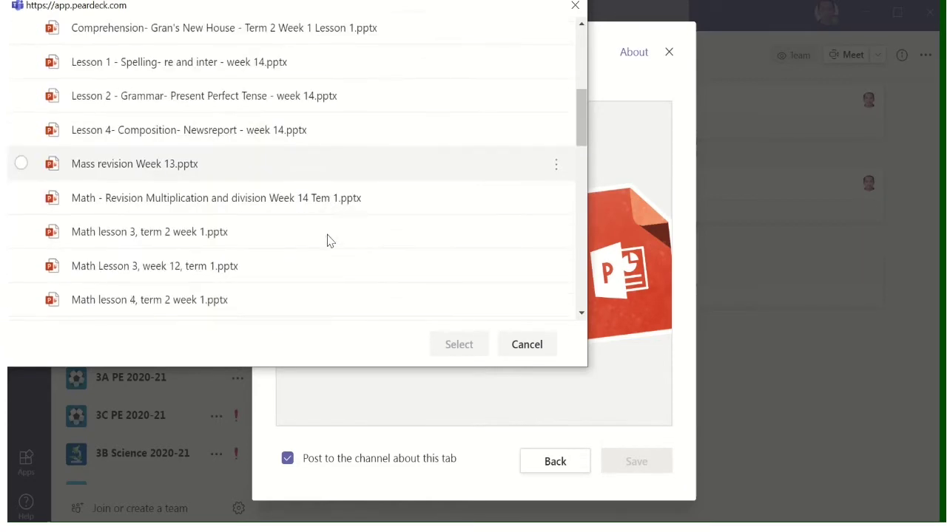
{"action": "scroll", "coordinate": [329, 241], "scroll_direction": "up", "scroll_amount": 1}
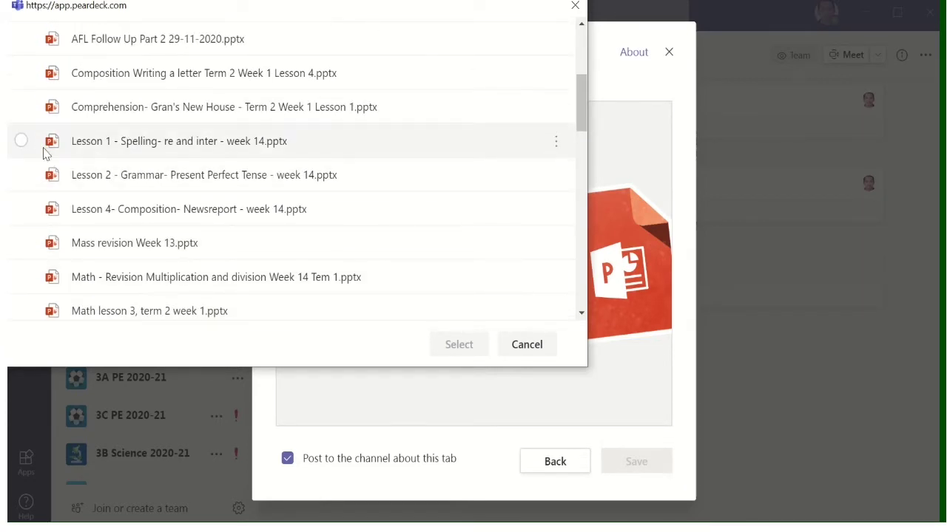
{"action": "left_click", "coordinate": [22, 141]}
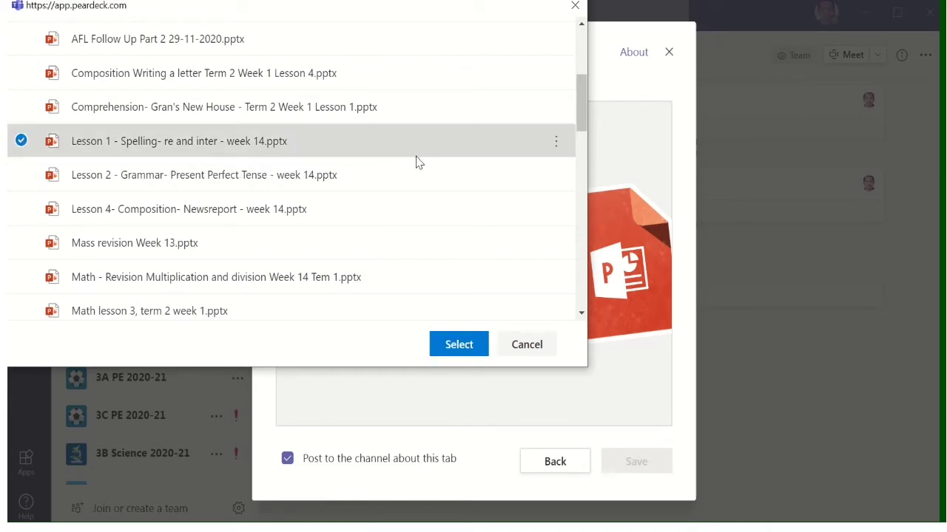
{"action": "left_click", "coordinate": [451, 353]}
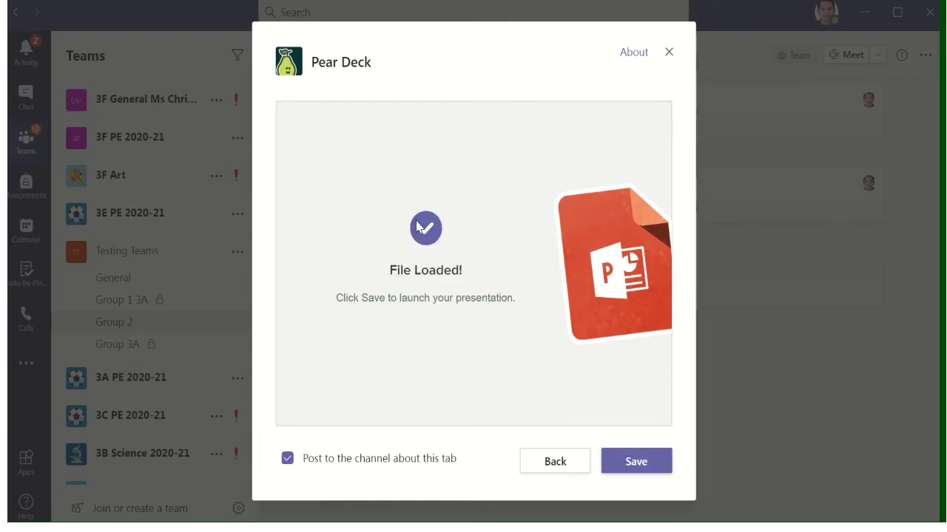
Save the Lesson 1 Pear Deck tab and view its announcement in Group 2's Posts.
{"action": "left_click", "coordinate": [637, 469]}
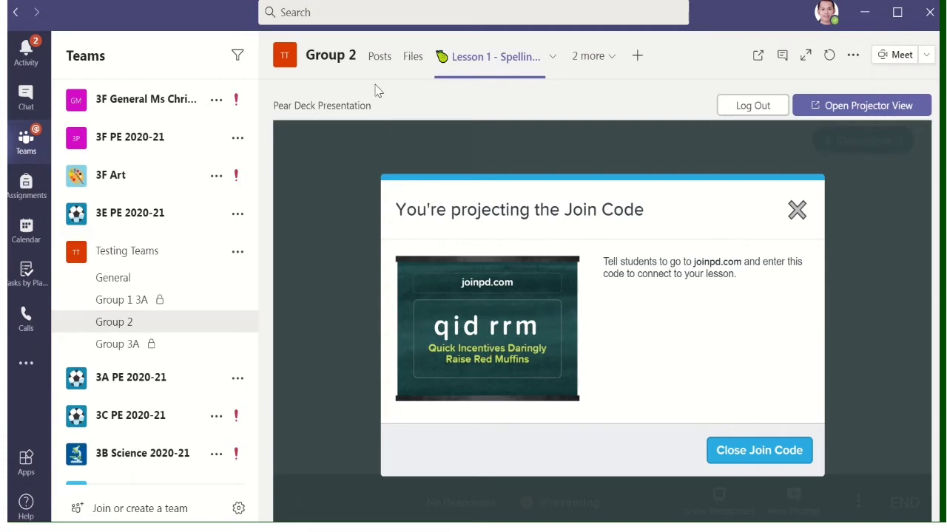
{"action": "left_click", "coordinate": [377, 59]}
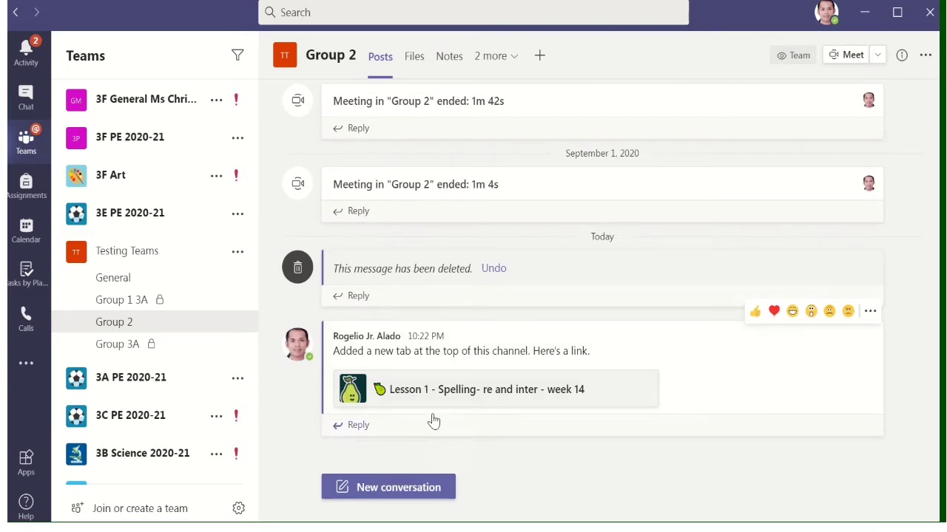
Open the Lesson 1 - Spelling link card to start presenting with the student join code.
{"action": "left_click", "coordinate": [418, 389]}
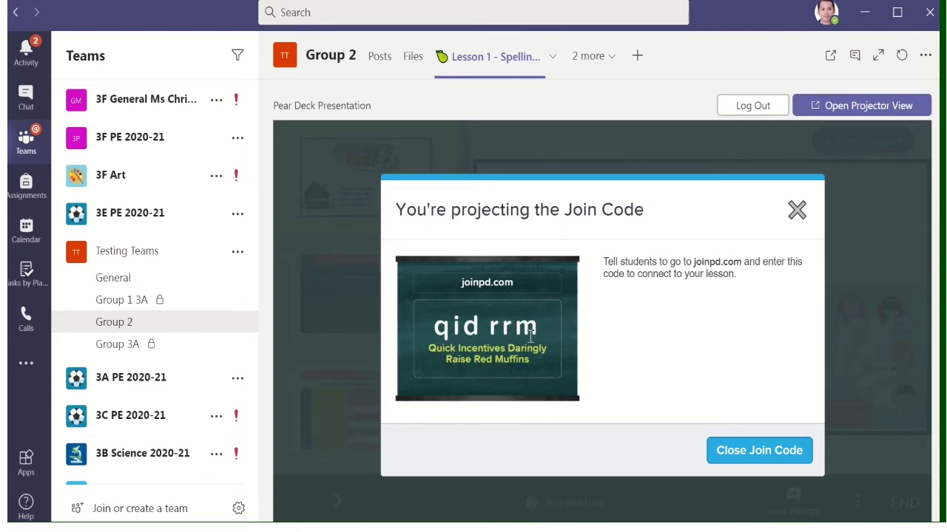
{"action": "left_click", "coordinate": [796, 211]}
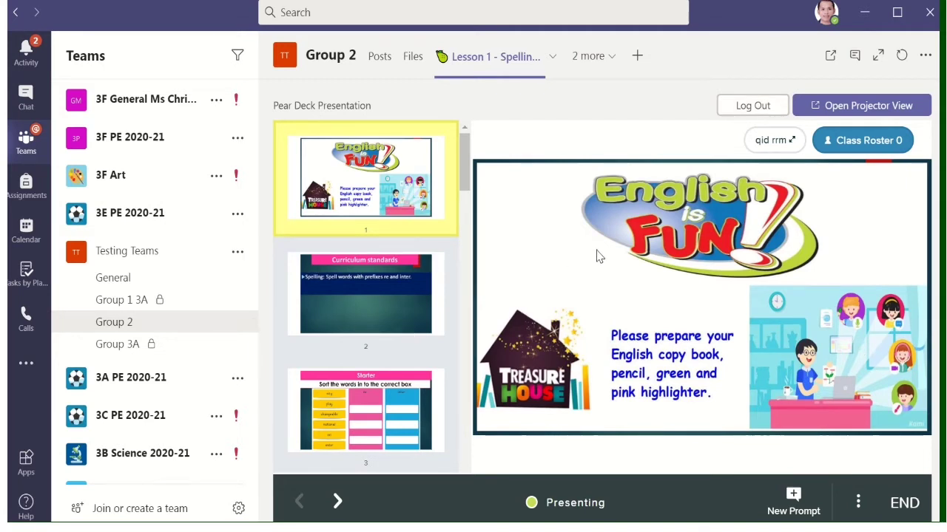
{"action": "left_click", "coordinate": [878, 149]}
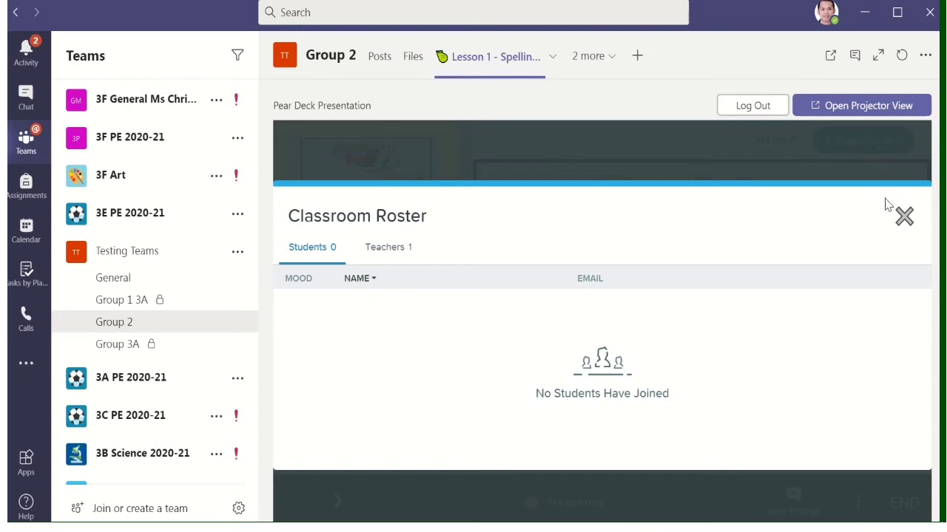
{"action": "left_click", "coordinate": [905, 219]}
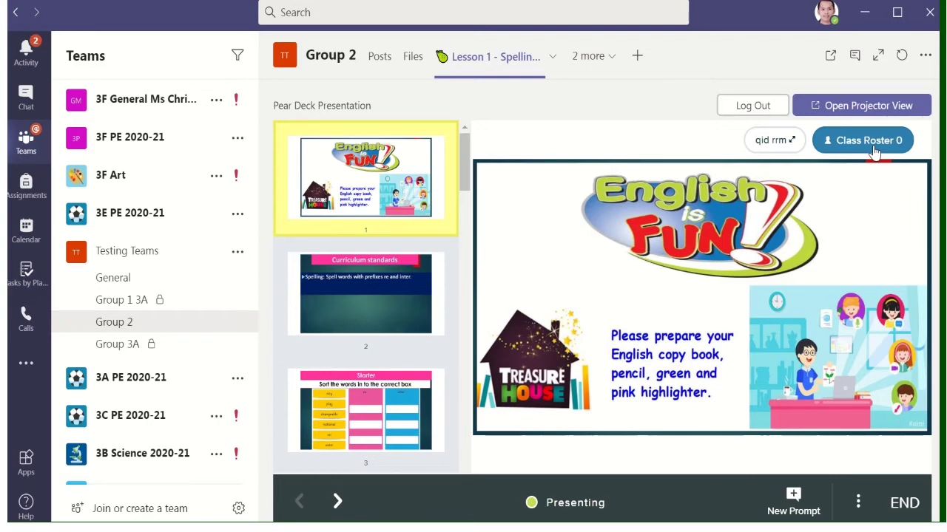
{"action": "left_click", "coordinate": [782, 142]}
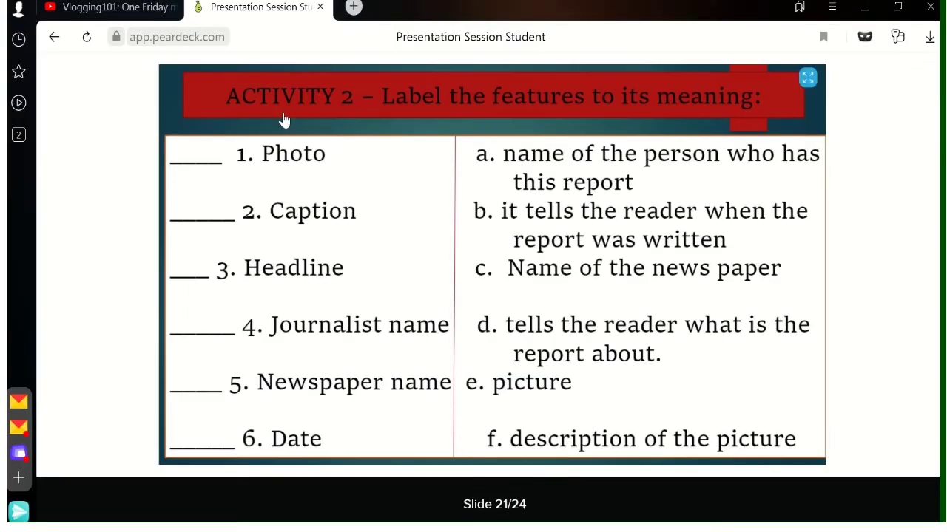
Go to the joinpd.com student join page in the browser.
{"action": "left_click", "coordinate": [337, 35]}
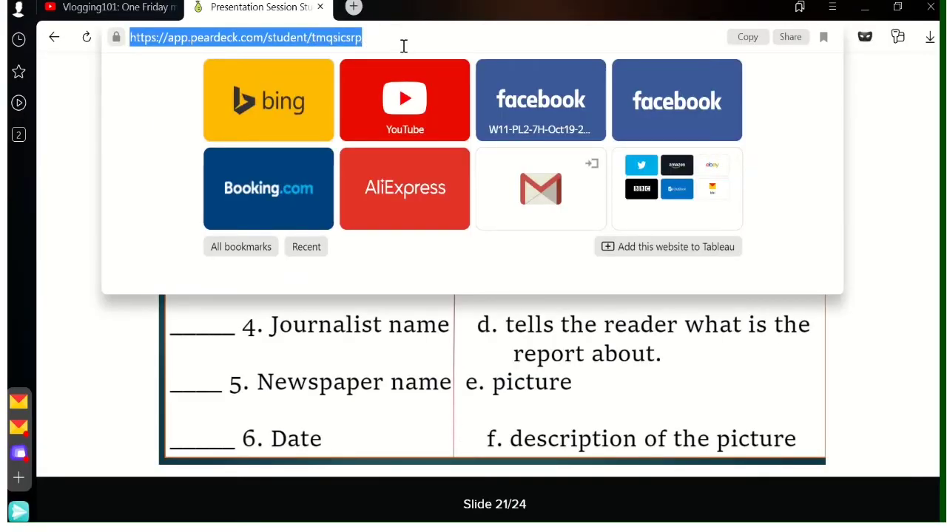
{"action": "type", "text": "jo"}
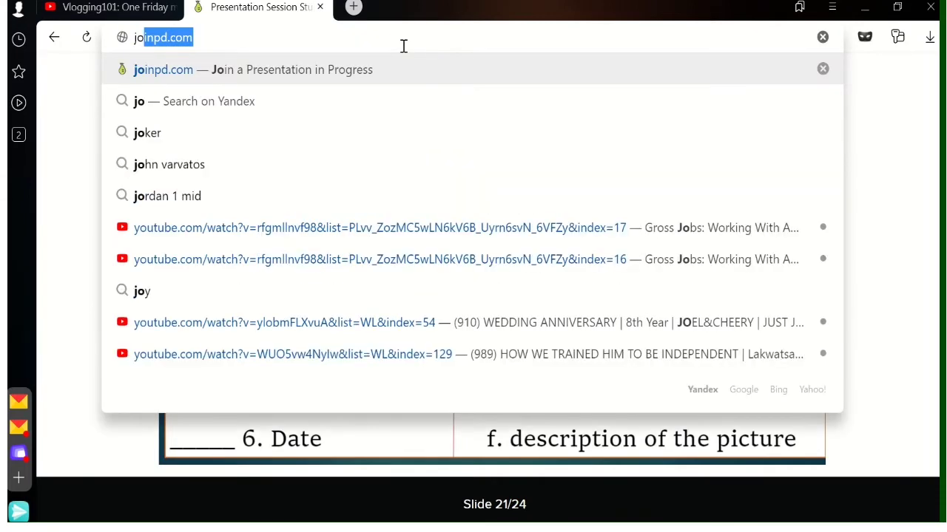
{"action": "key", "text": "Right"}
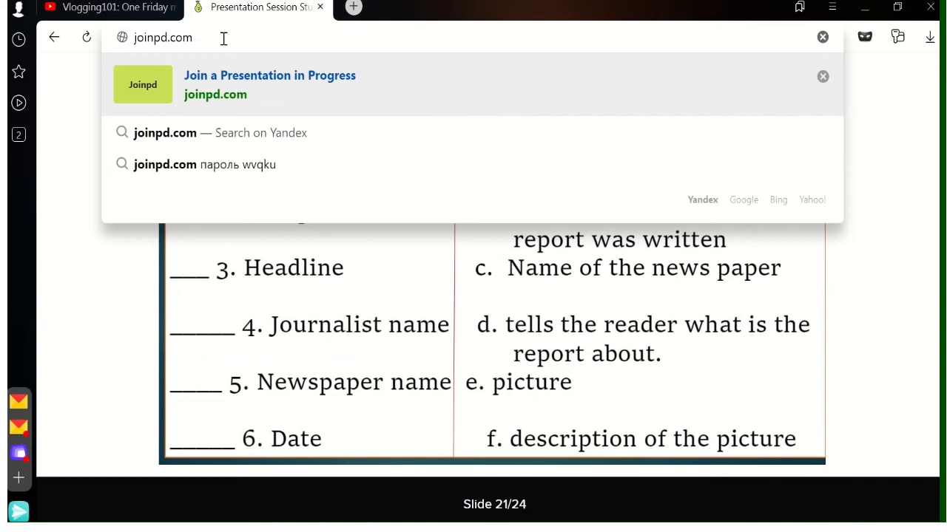
{"action": "key", "text": "Return"}
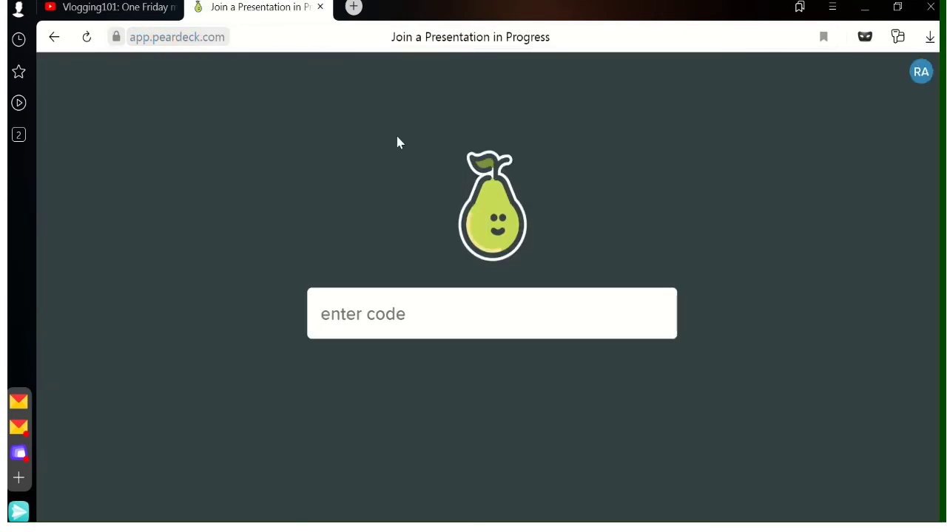
Place the browser over Teams, enter the lesson's join code, and maximize the student view.
{"action": "left_click", "coordinate": [896, 9]}
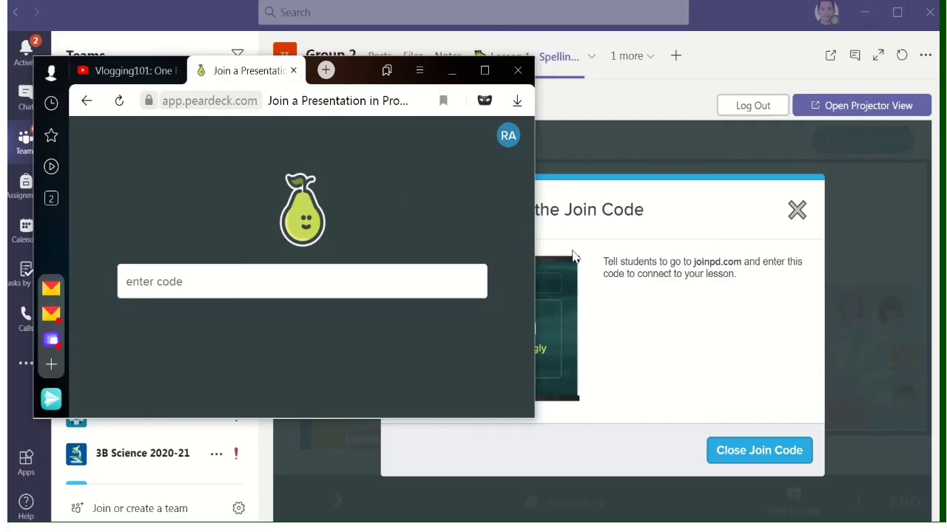
{"action": "left_click_drag", "start_coordinate": [361, 83], "coordinate": [439, 136]}
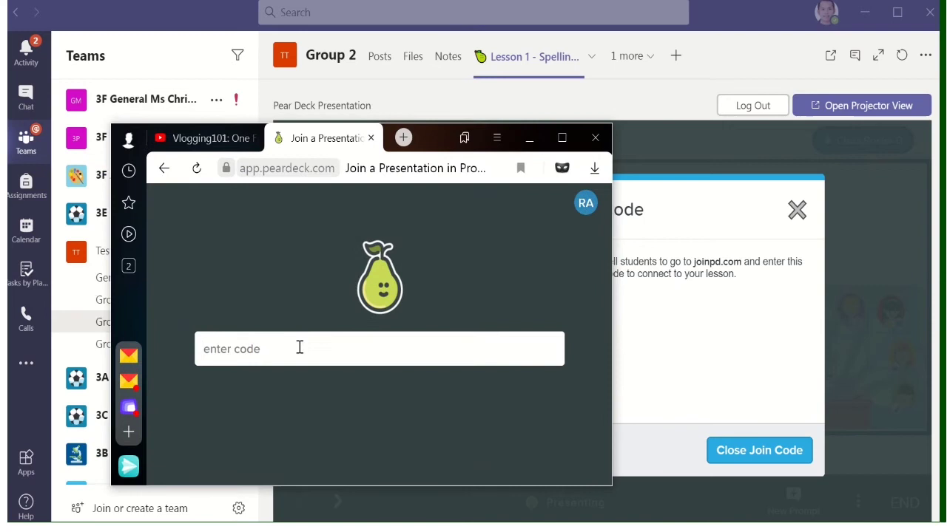
{"action": "type", "text": "qidrrm"}
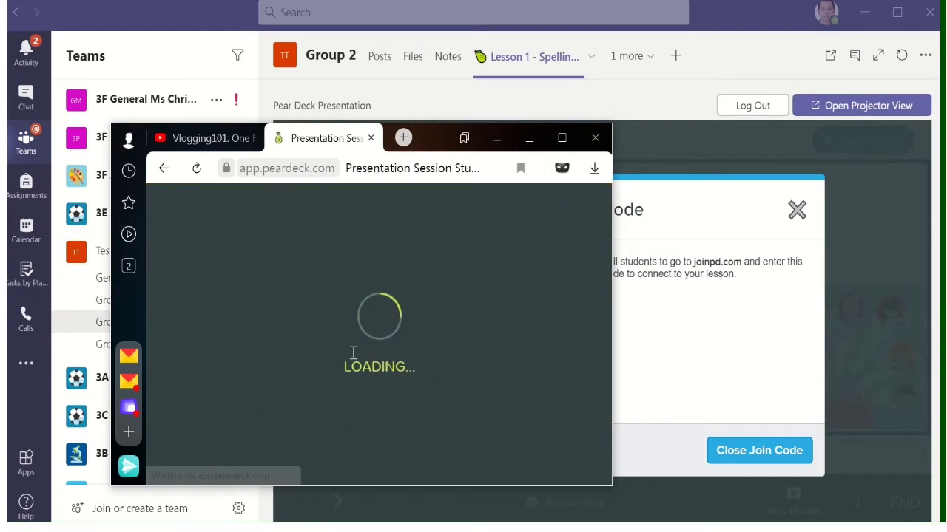
{"action": "left_click", "coordinate": [563, 138]}
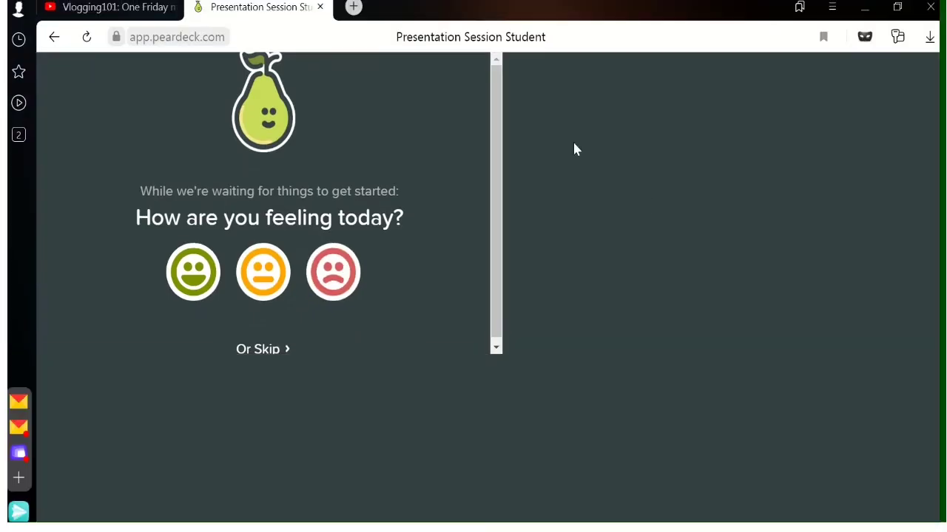
Skip the mood question to reach slide 1/23, 'English is Fun!'.
{"action": "left_click", "coordinate": [480, 488]}
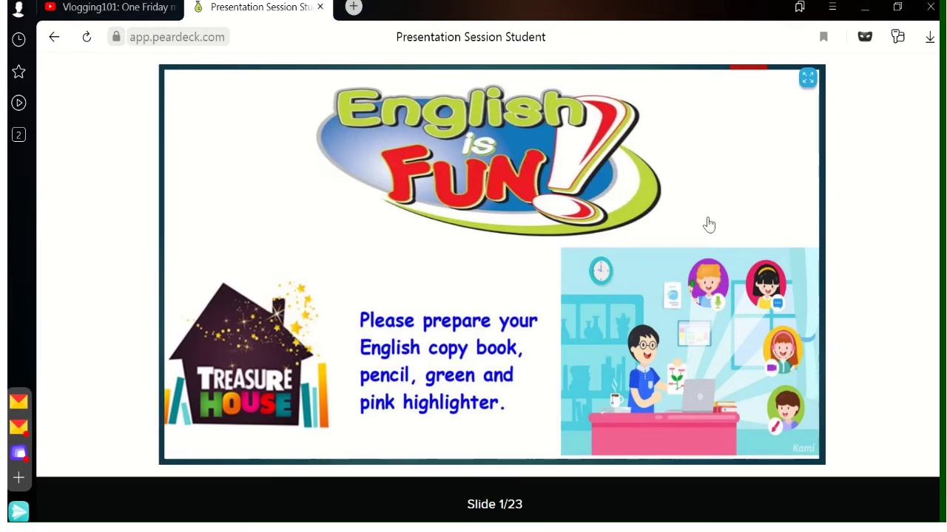
Back in Teams, close the Join Code dialog and choose 'Try a Different Account'.
{"action": "left_click", "coordinate": [864, 7]}
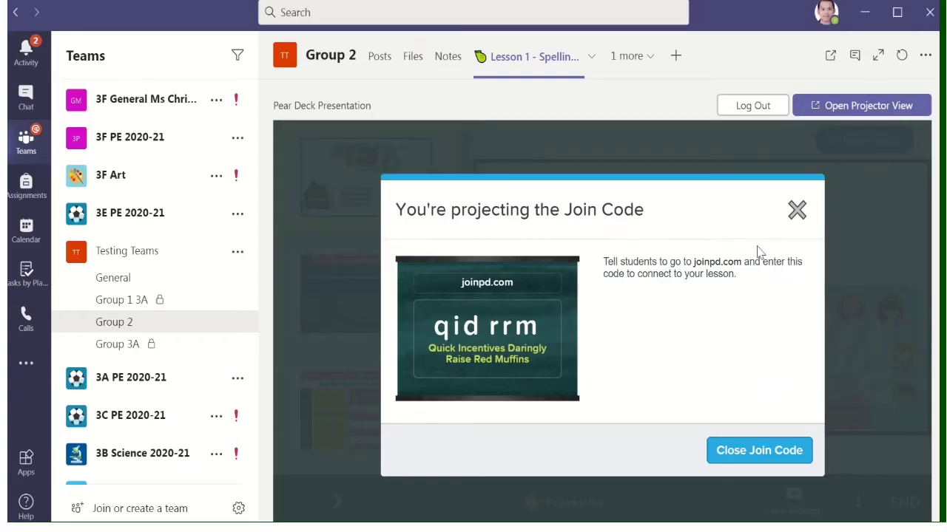
{"action": "left_click", "coordinate": [797, 212]}
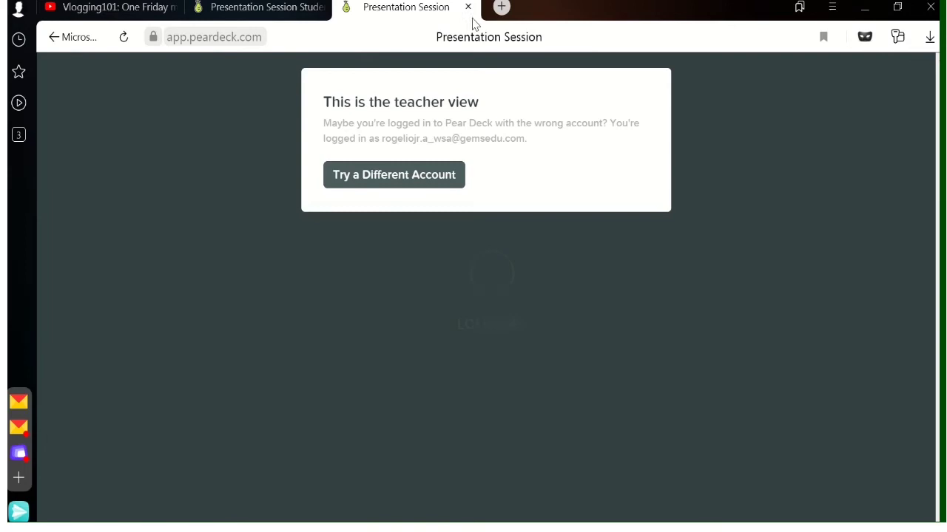
{"action": "left_click", "coordinate": [411, 175]}
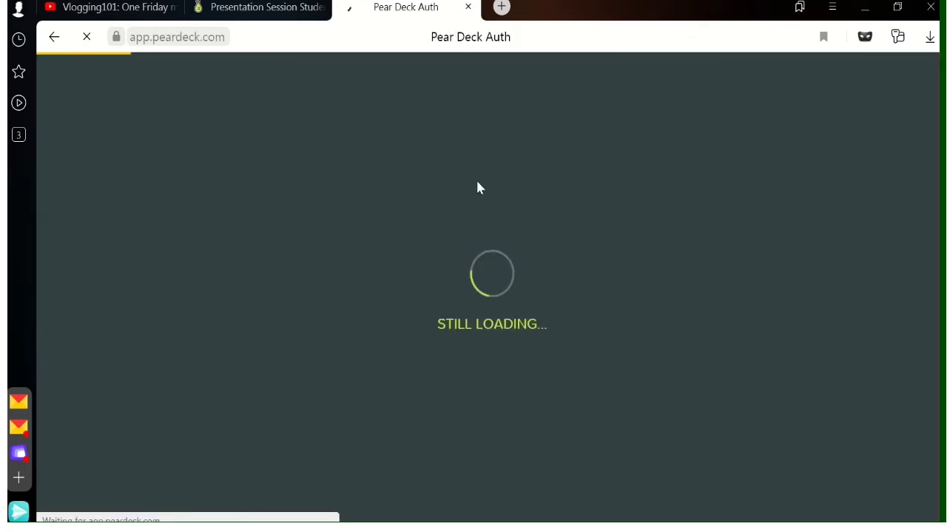
Close the Pear Deck Teacher Login tab and return to the Teams presenter view.
{"action": "left_click", "coordinate": [468, 7]}
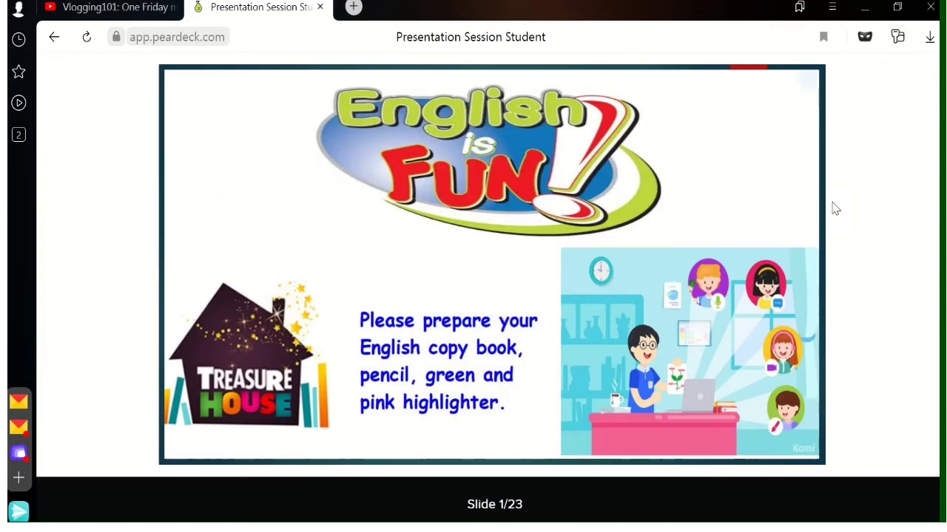
{"action": "key", "text": "alt+Tab"}
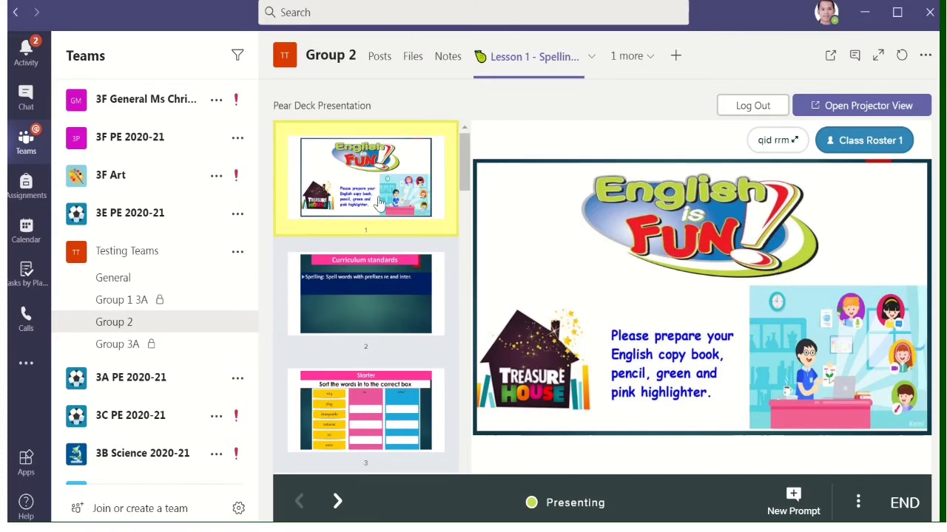
Move from slide 2, Curriculum standards, to slide 3, the Starter word-sorting task.
{"action": "left_click", "coordinate": [372, 309]}
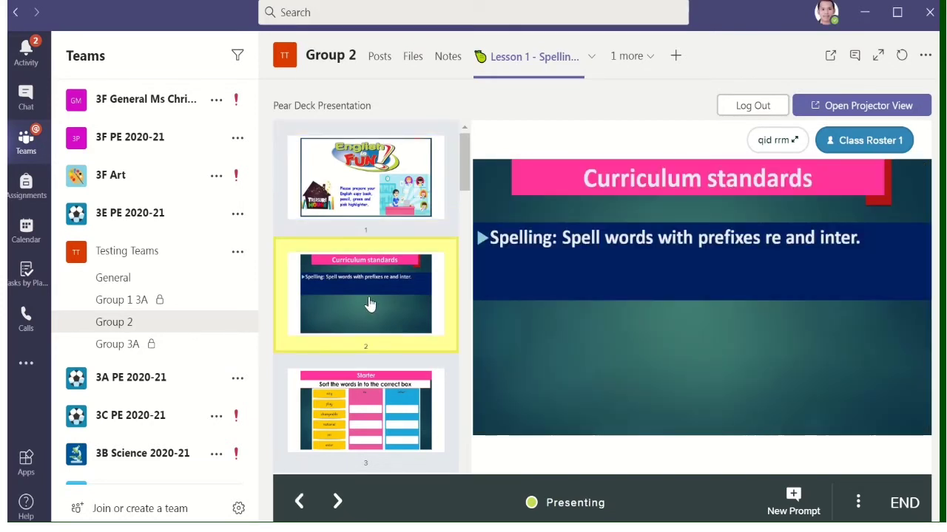
{"action": "scroll", "coordinate": [377, 309], "scroll_direction": "down", "scroll_amount": 3}
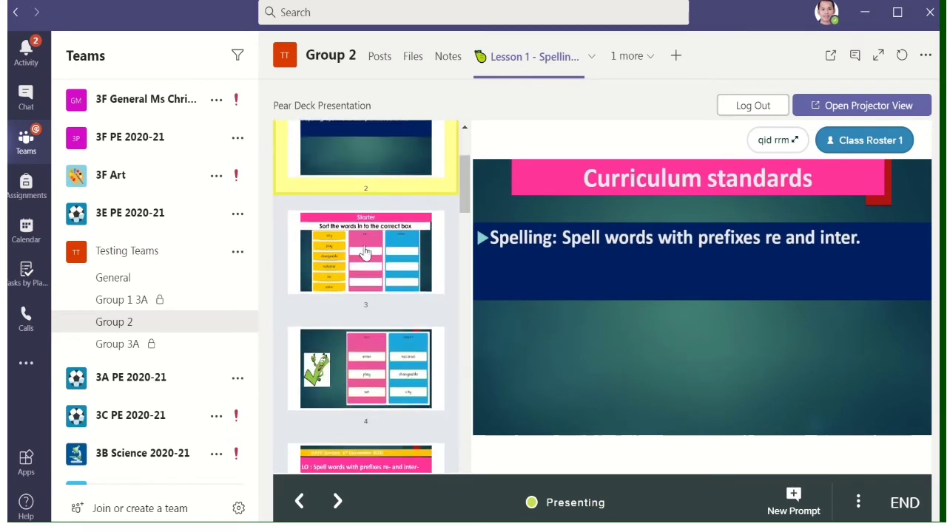
{"action": "left_click", "coordinate": [373, 264]}
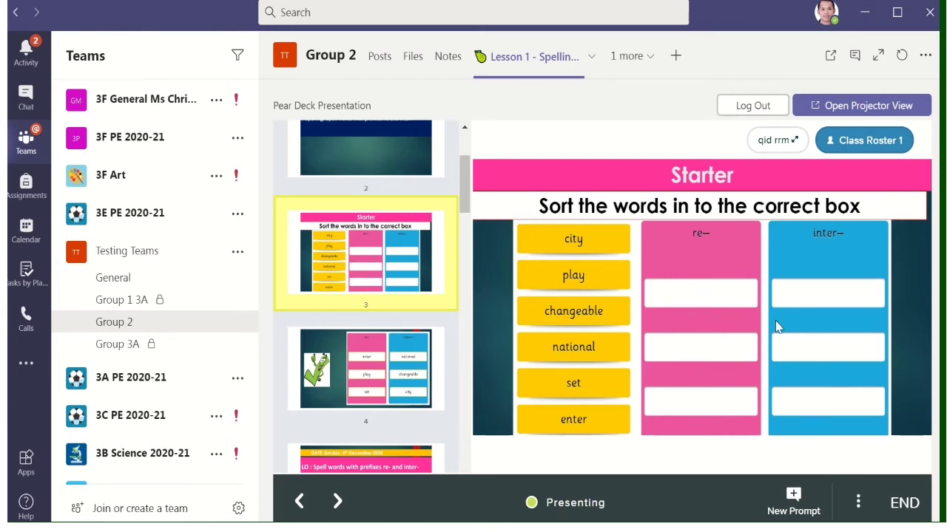
Add a Drawing prompt built from the Starter slide's current content as new slide 4.
{"action": "left_click", "coordinate": [791, 495]}
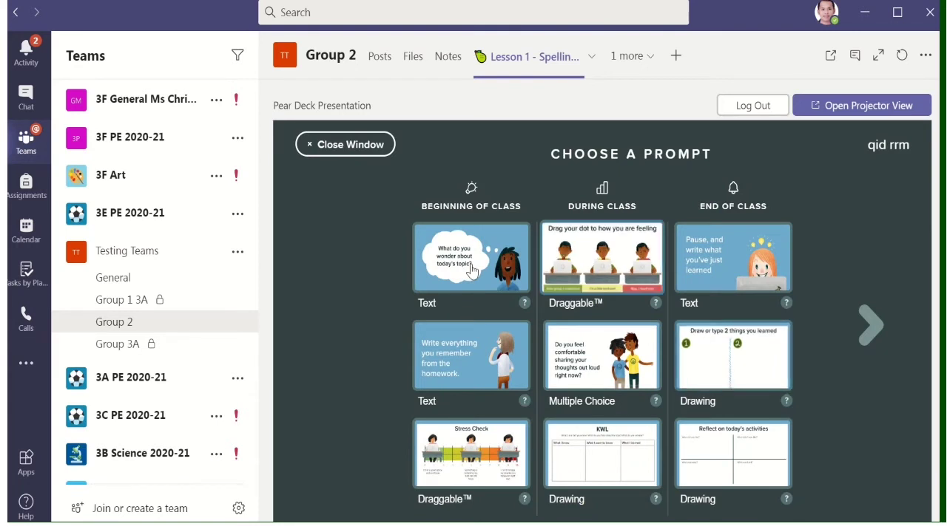
{"action": "left_click", "coordinate": [870, 333]}
{"action": "left_click", "coordinate": [869, 333]}
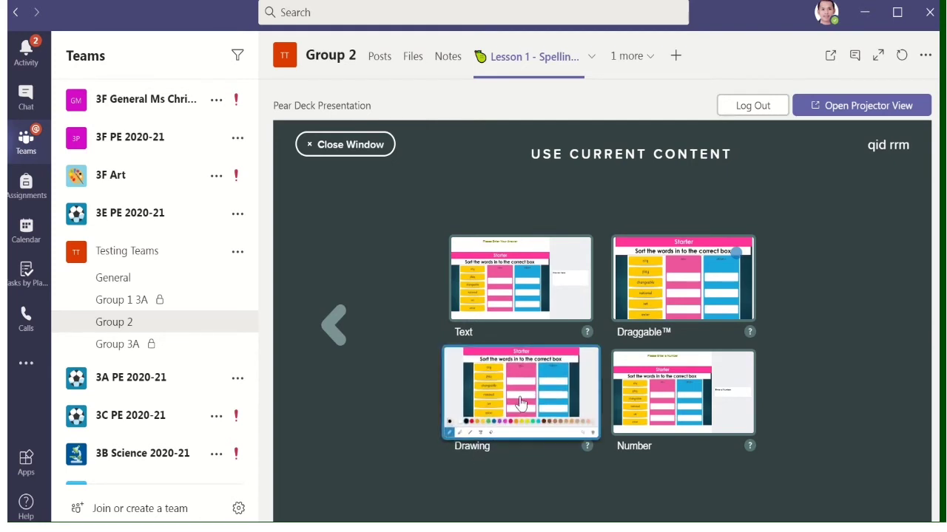
{"action": "left_click", "coordinate": [511, 403]}
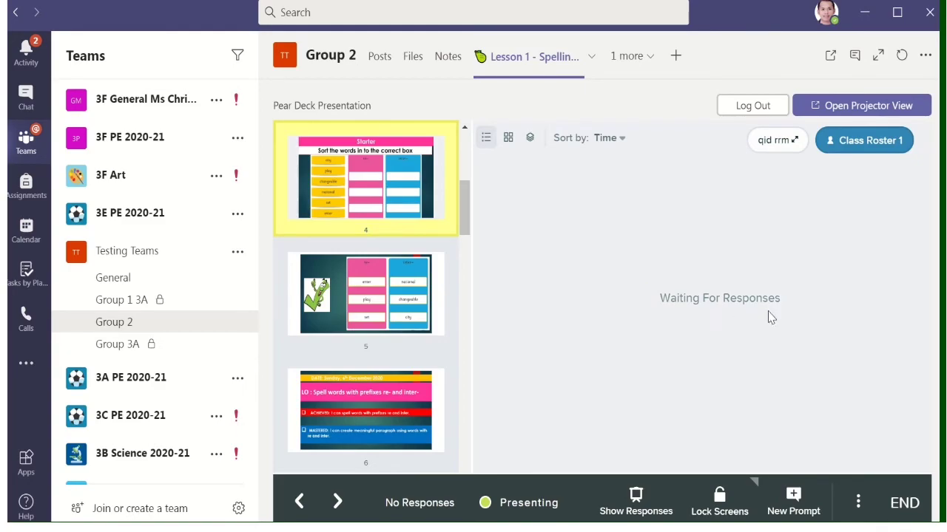
In the student view, use the Text tool to write 'replay' in the first re– box.
{"action": "key", "text": "alt+Tab"}
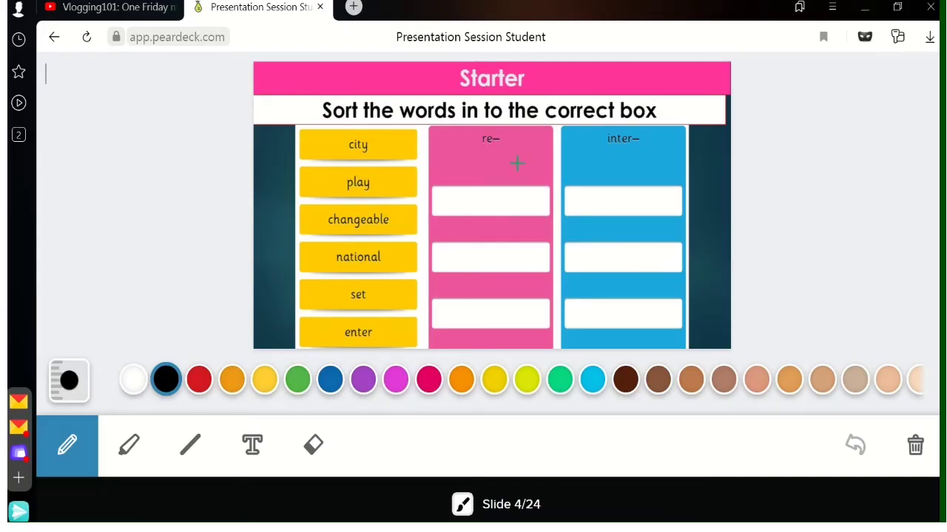
{"action": "left_click", "coordinate": [251, 444]}
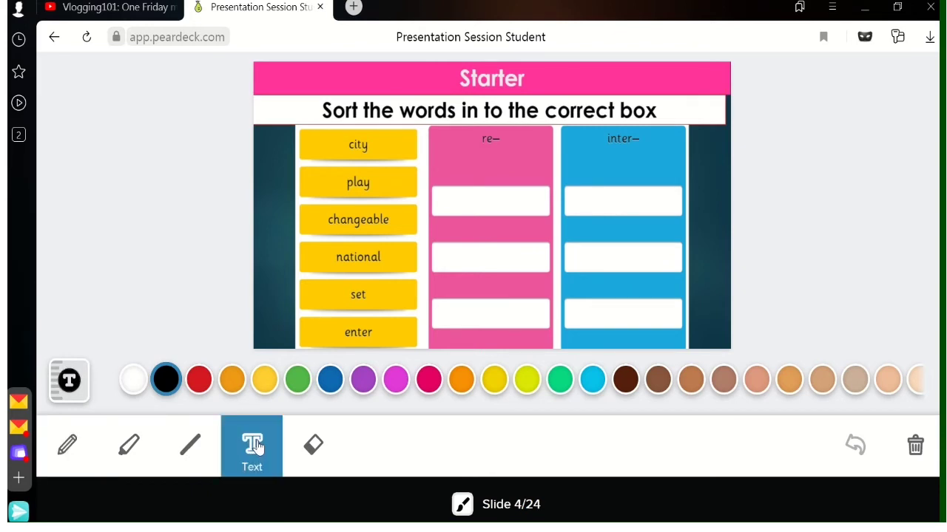
{"action": "left_click", "coordinate": [473, 204]}
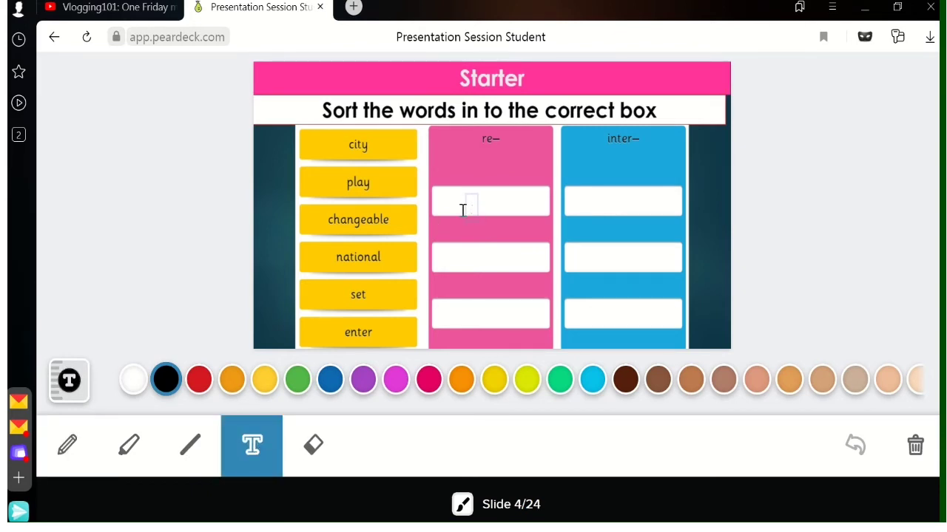
{"action": "type", "text": "replay"}
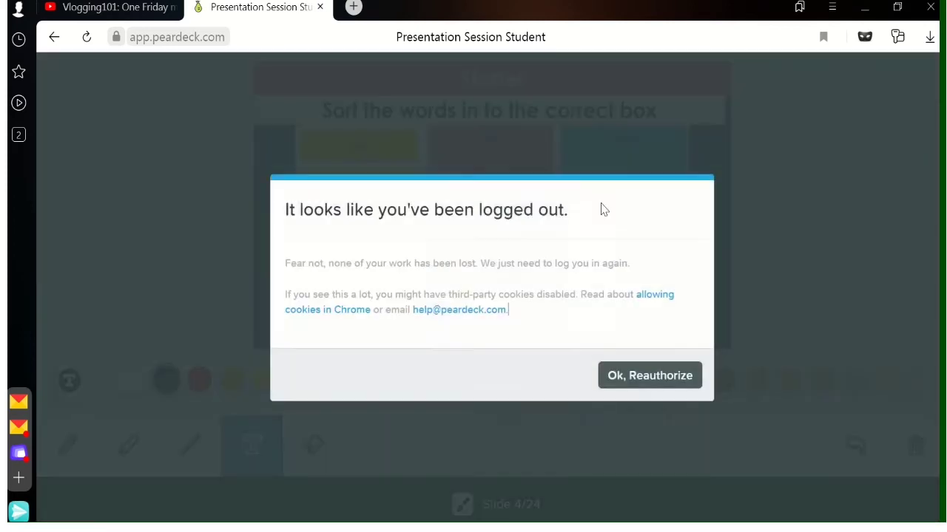
Dismiss the logged-out notice, back out of the Microsoft login page, and return to Teams.
{"action": "left_click", "coordinate": [612, 385]}
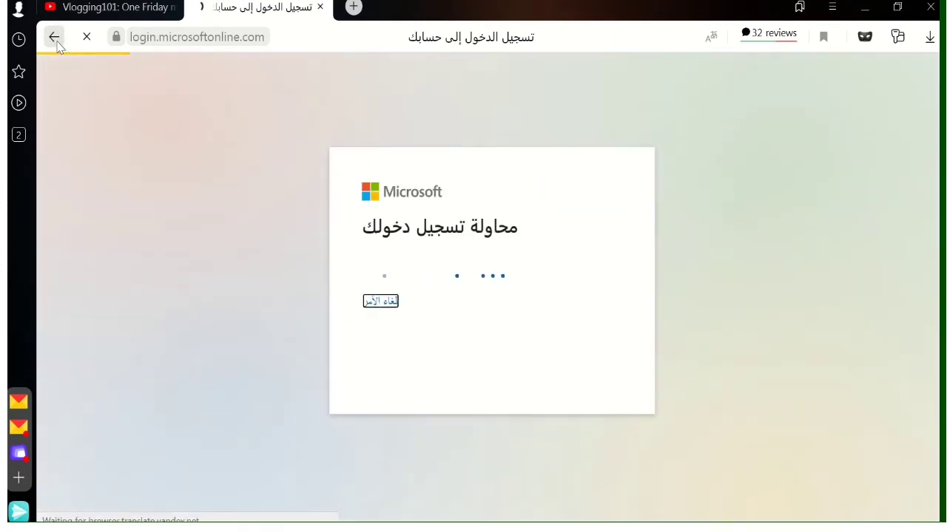
{"action": "left_click", "coordinate": [56, 39]}
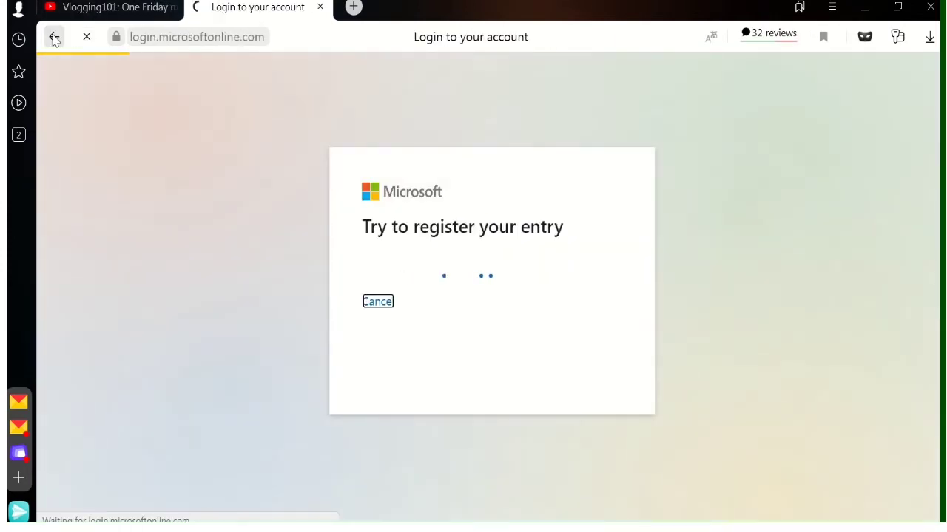
{"action": "left_click", "coordinate": [54, 39]}
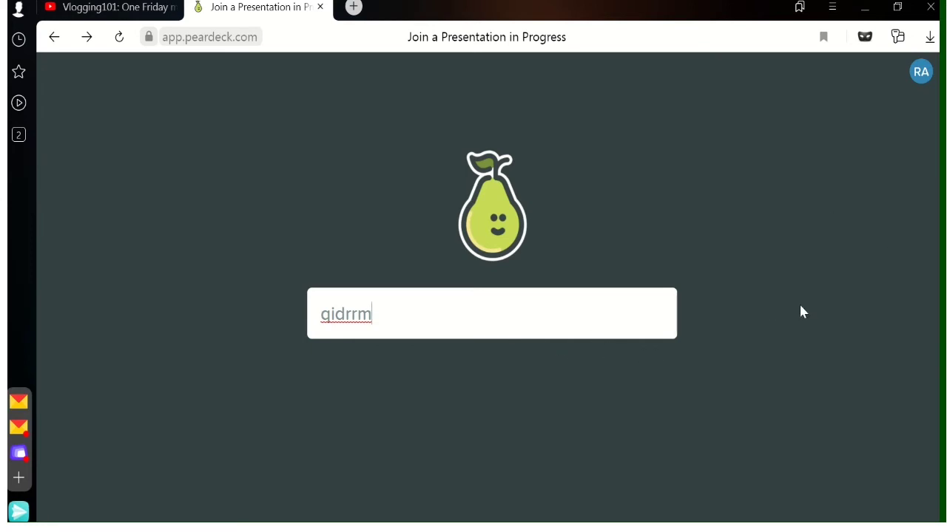
{"action": "key", "text": "alt+Tab"}
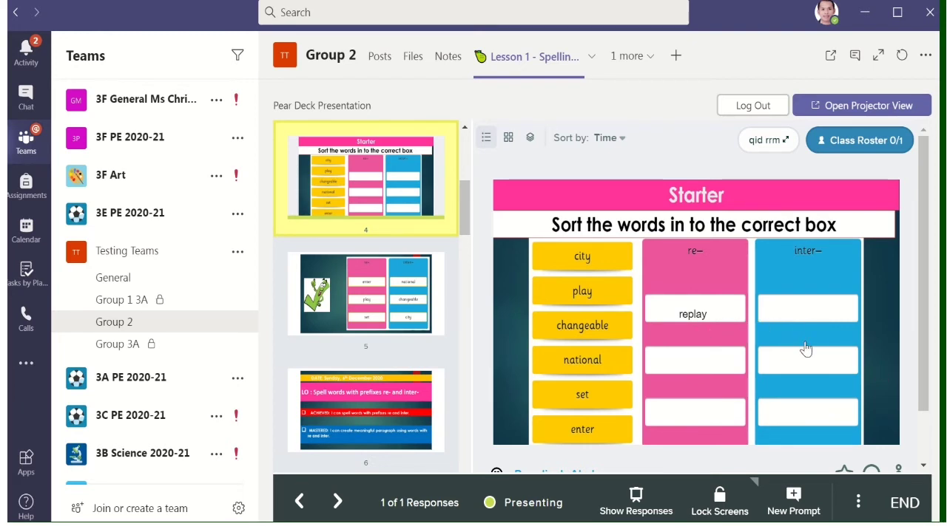
Scroll the presenter response panel to view the student's 'replay' answer under the slide.
{"action": "scroll", "coordinate": [702, 329], "scroll_direction": "down", "scroll_amount": 1}
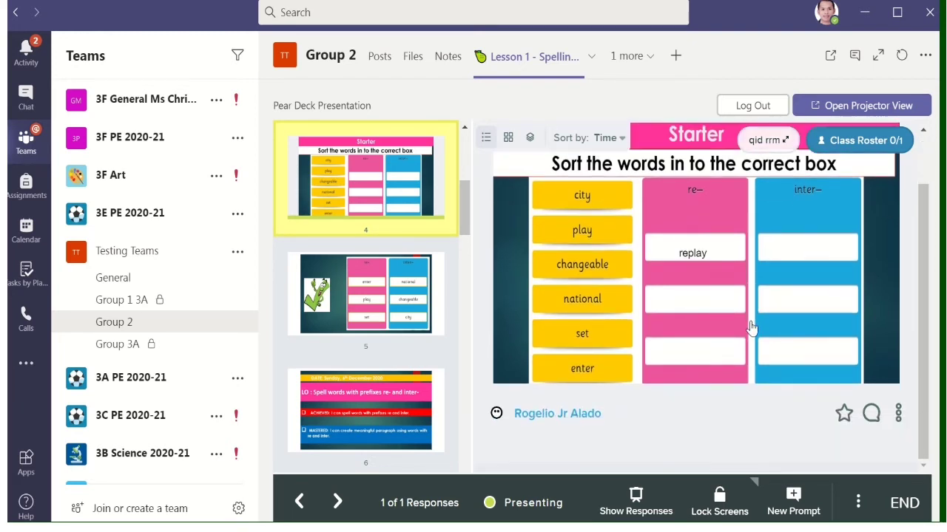
{"action": "scroll", "coordinate": [700, 298], "scroll_direction": "up", "scroll_amount": 1}
{"action": "scroll", "coordinate": [697, 286], "scroll_direction": "down", "scroll_amount": 1}
{"action": "scroll", "coordinate": [700, 283], "scroll_direction": "up", "scroll_amount": 1}
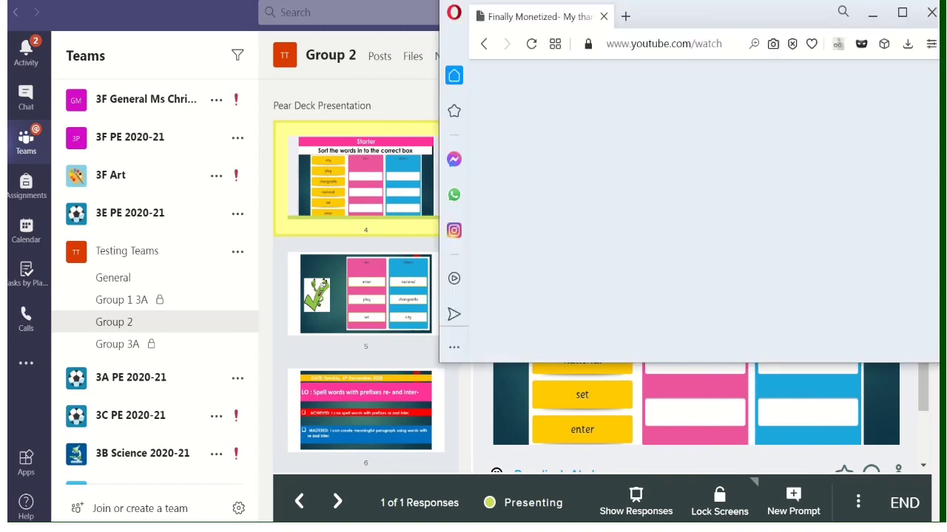
In a new tab, join the lesson at joinpd.com with the session join code and skip the mood question.
{"action": "left_click", "coordinate": [625, 16]}
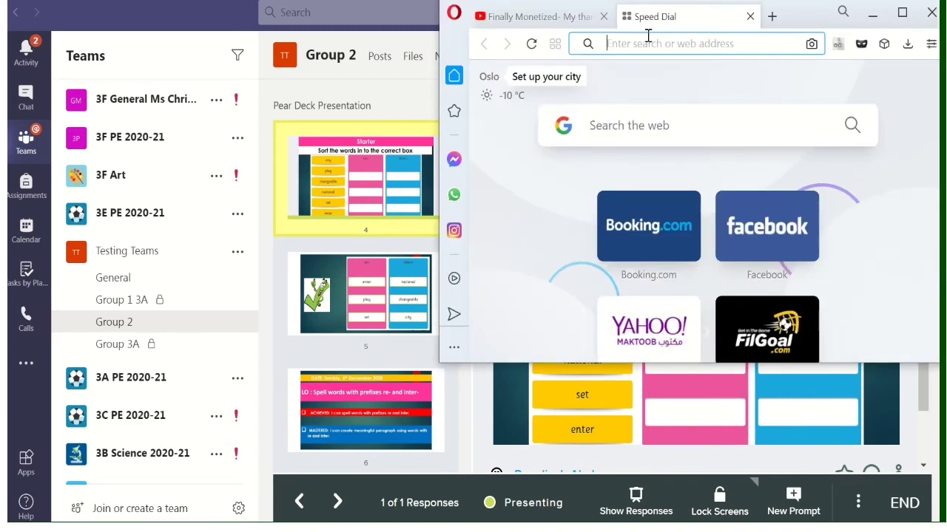
{"action": "type", "text": "joi"}
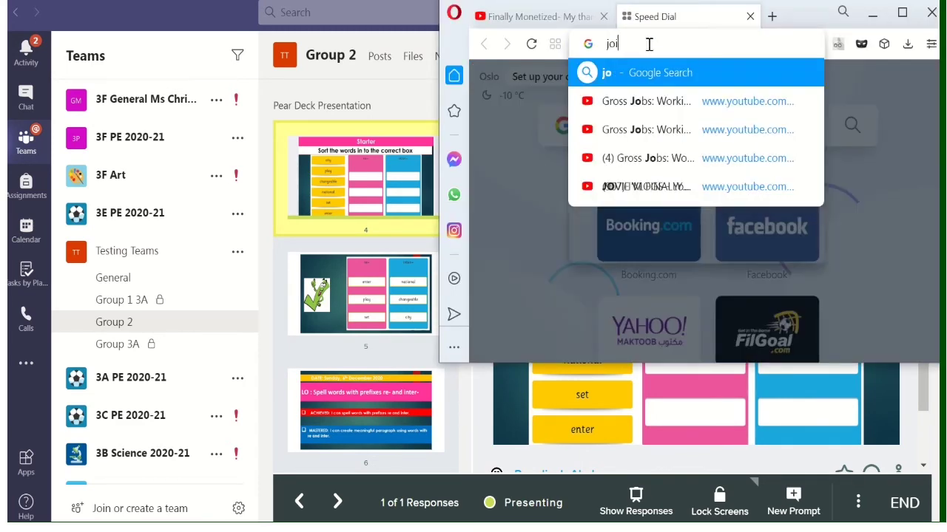
{"action": "type", "text": "npd.com"}
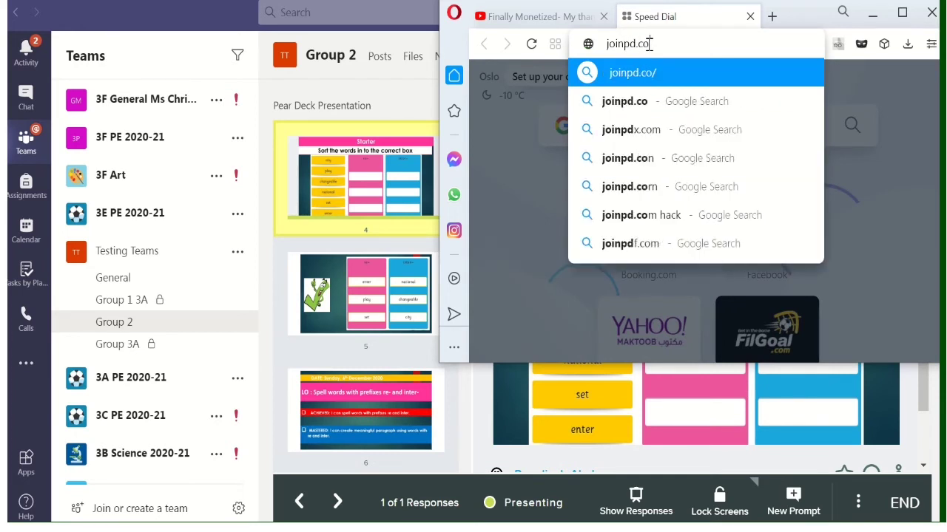
{"action": "key", "text": "Return"}
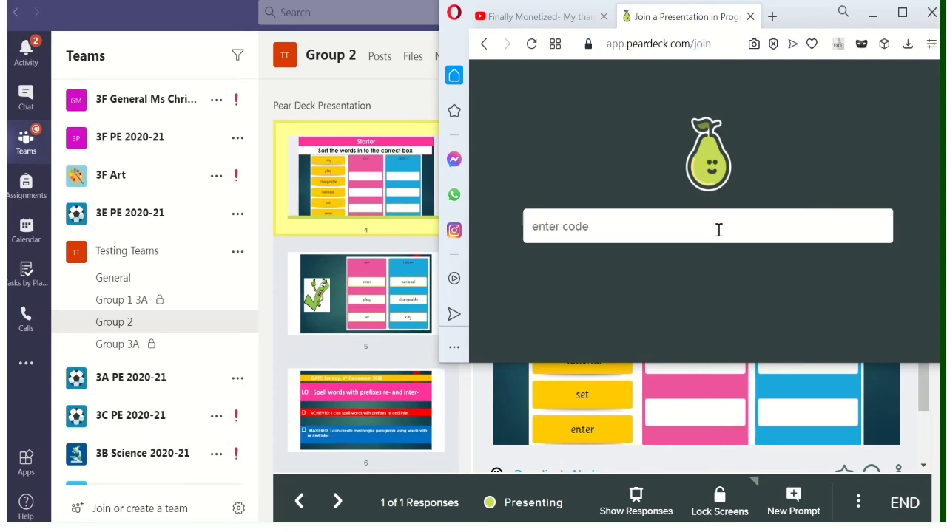
{"action": "type", "text": "qidrrm"}
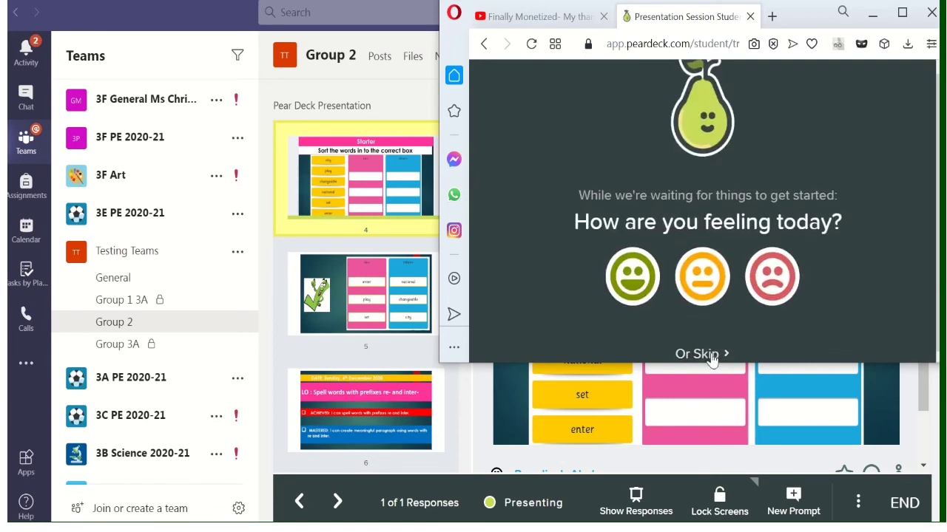
{"action": "left_click", "coordinate": [699, 355]}
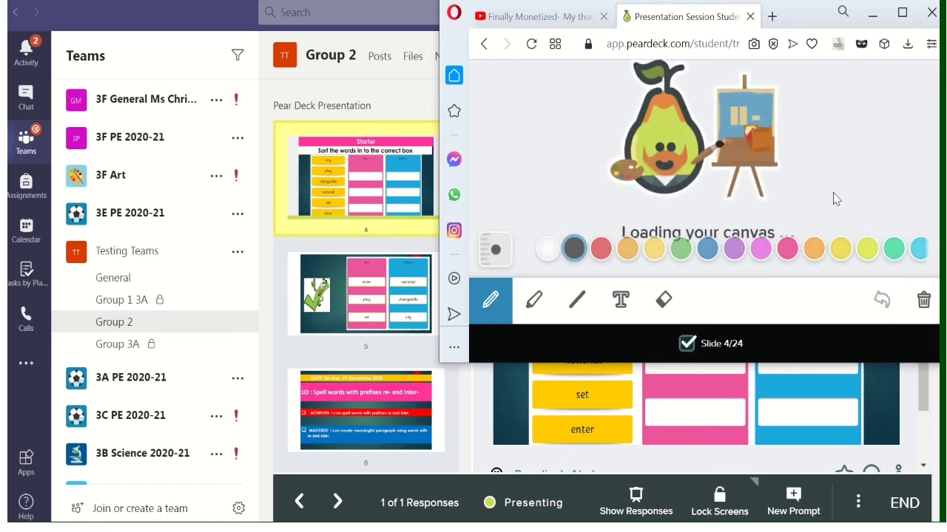
Maximize Opera, mark a dot and type 'interchange' in the first inter- box, then return to Teams.
{"action": "left_click", "coordinate": [903, 15]}
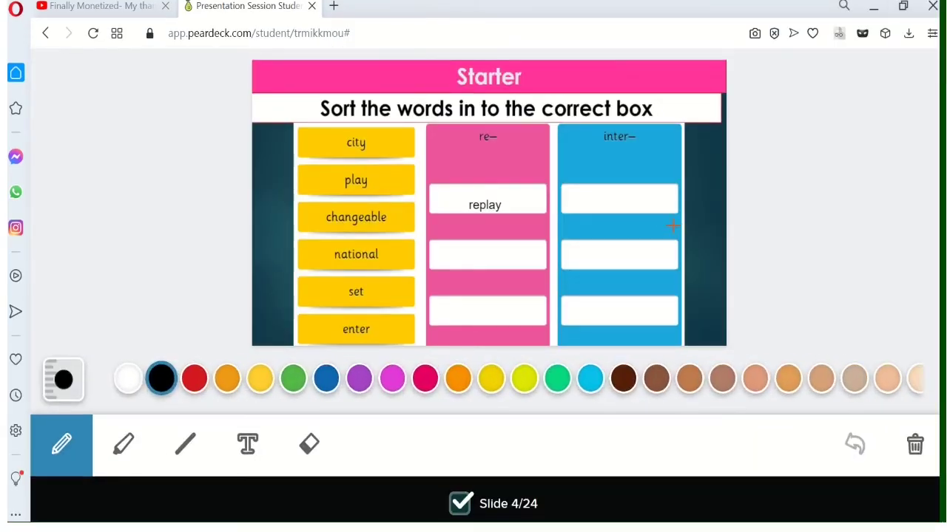
{"action": "left_click", "coordinate": [582, 198]}
{"action": "left_click", "coordinate": [244, 447]}
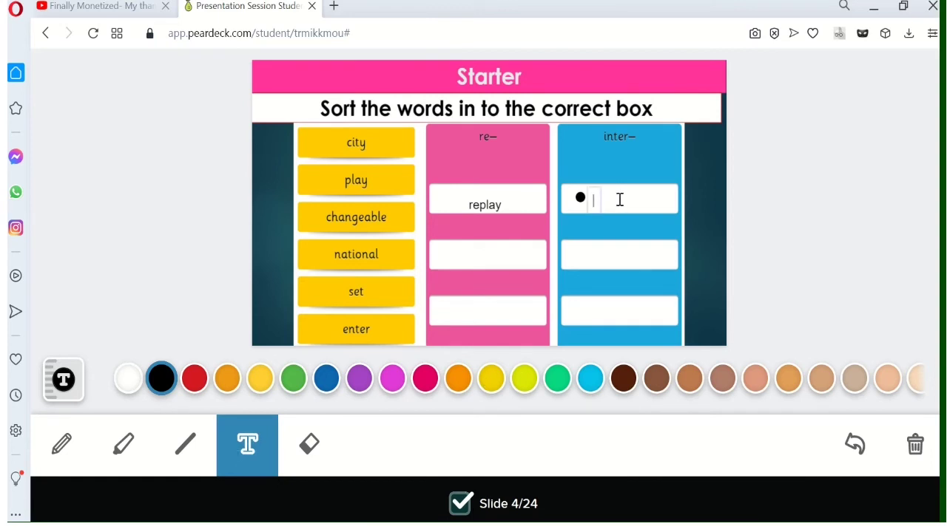
{"action": "type", "text": "interchange"}
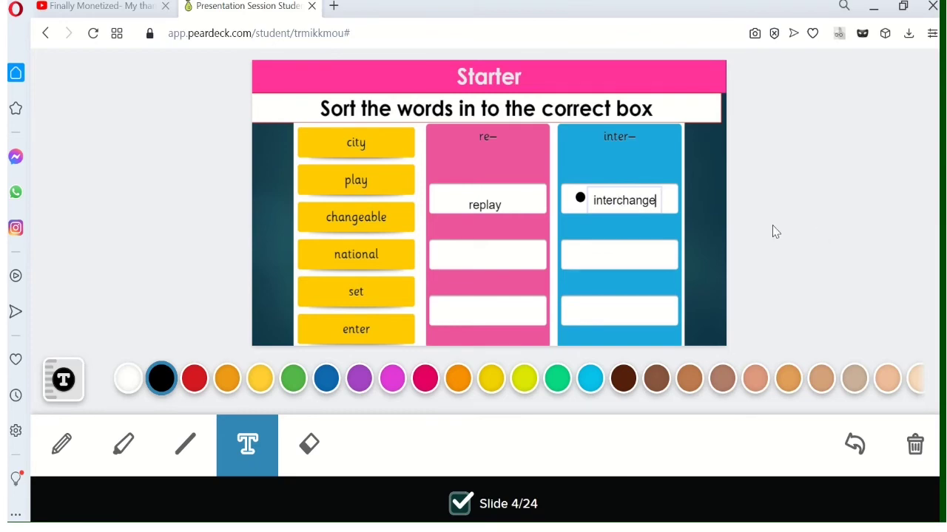
{"action": "key", "text": "alt+Tab"}
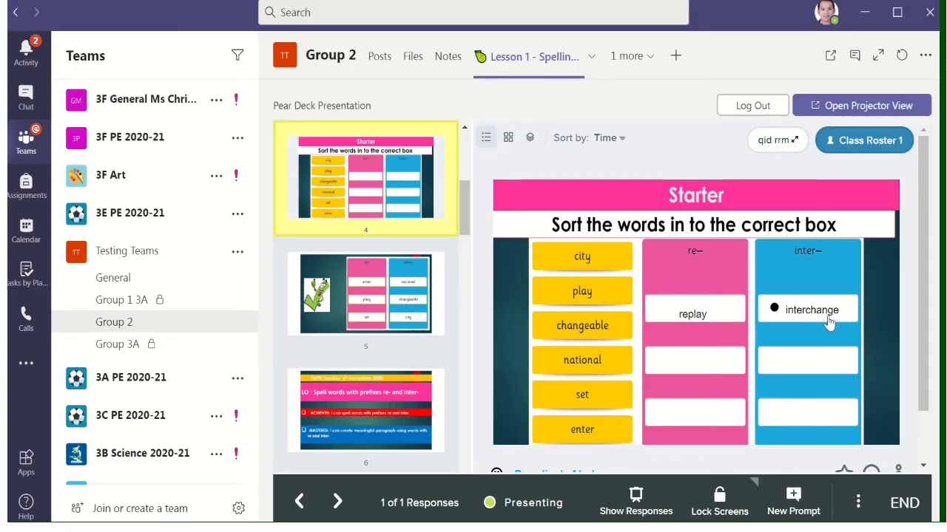
{"action": "scroll", "coordinate": [780, 311], "scroll_direction": "down", "scroll_amount": 1}
{"action": "scroll", "coordinate": [784, 317], "scroll_direction": "up", "scroll_amount": 1}
{"action": "left_click", "coordinate": [509, 140]}
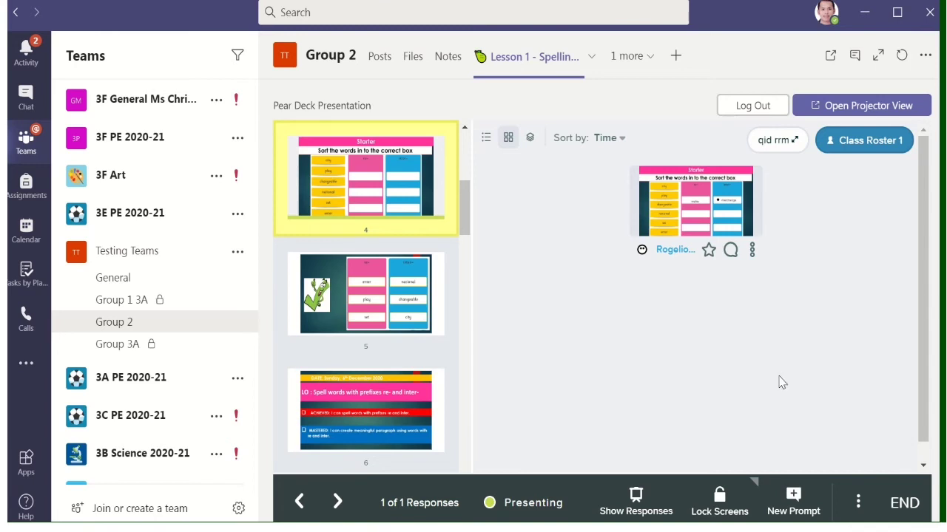
{"action": "left_click", "coordinate": [485, 137]}
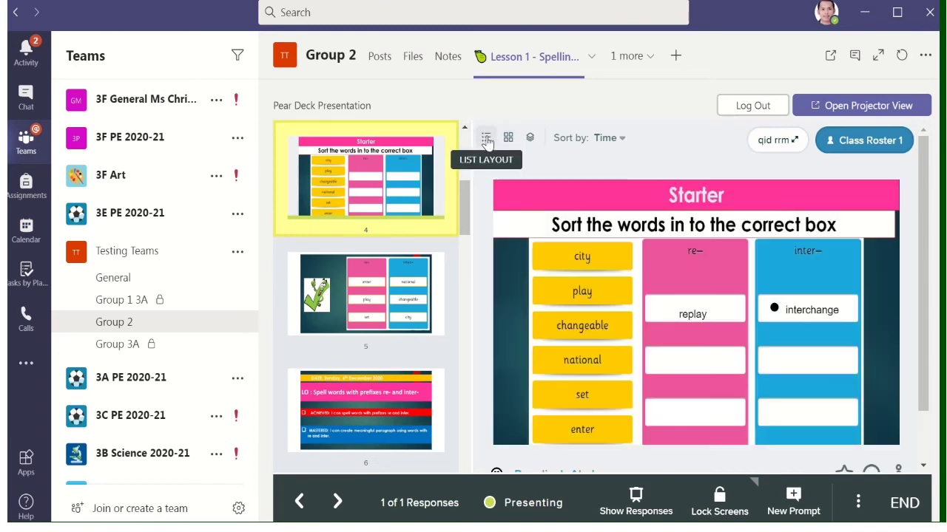
{"action": "scroll", "coordinate": [764, 344], "scroll_direction": "down", "scroll_amount": 1}
{"action": "scroll", "coordinate": [765, 344], "scroll_direction": "up", "scroll_amount": 1}
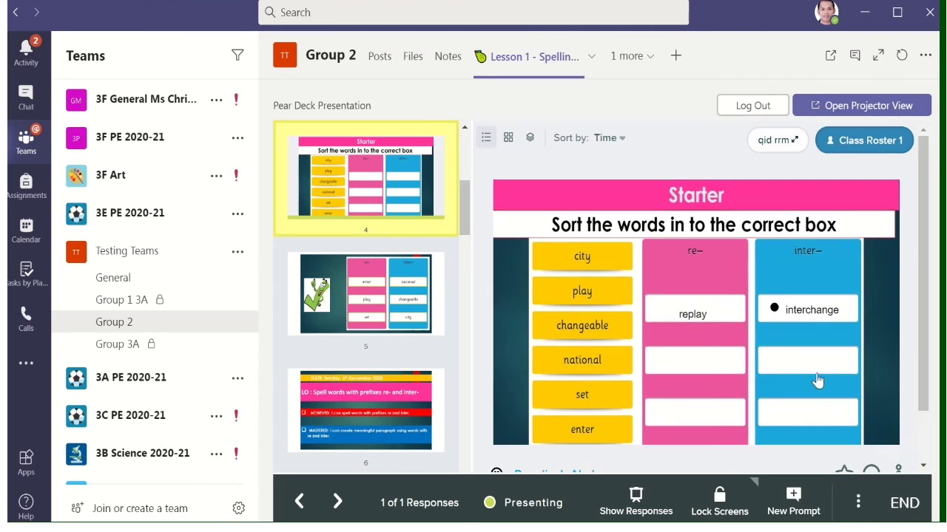
{"action": "scroll", "coordinate": [784, 339], "scroll_direction": "down", "scroll_amount": 1}
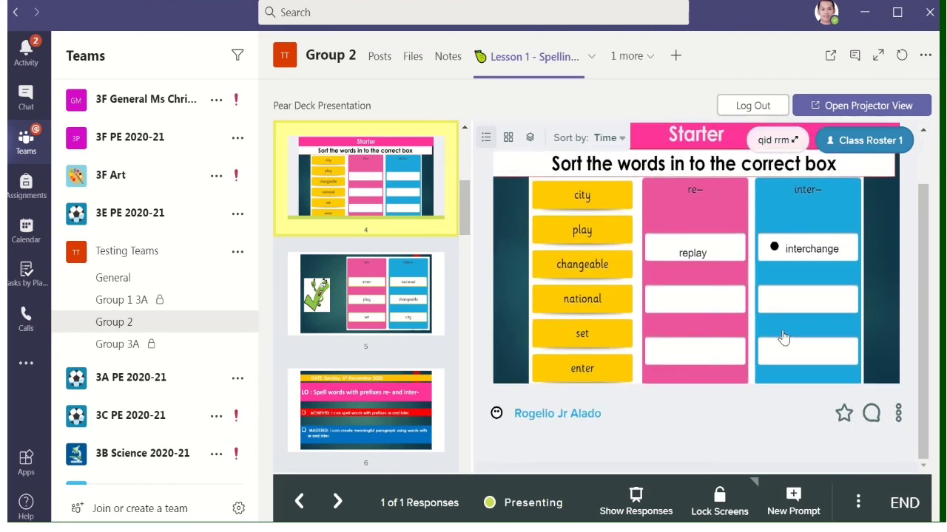
{"action": "scroll", "coordinate": [422, 320], "scroll_direction": "down", "scroll_amount": 3}
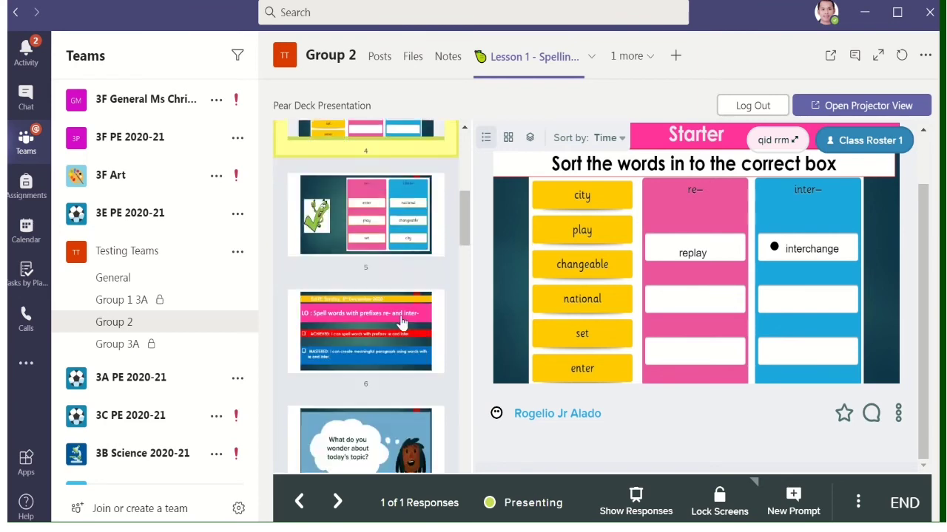
{"action": "scroll", "coordinate": [421, 315], "scroll_direction": "down", "scroll_amount": 1}
Present slide 6 with the learning objectives, check it in the student view, then advance to slide 7.
{"action": "scroll", "coordinate": [437, 310], "scroll_direction": "up", "scroll_amount": 4}
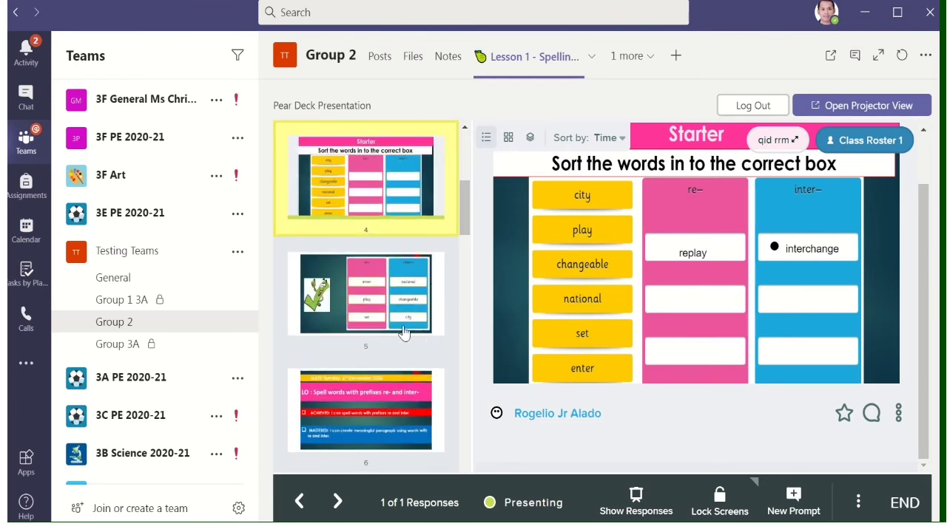
{"action": "scroll", "coordinate": [405, 303], "scroll_direction": "down", "scroll_amount": 1}
{"action": "left_click", "coordinate": [399, 326]}
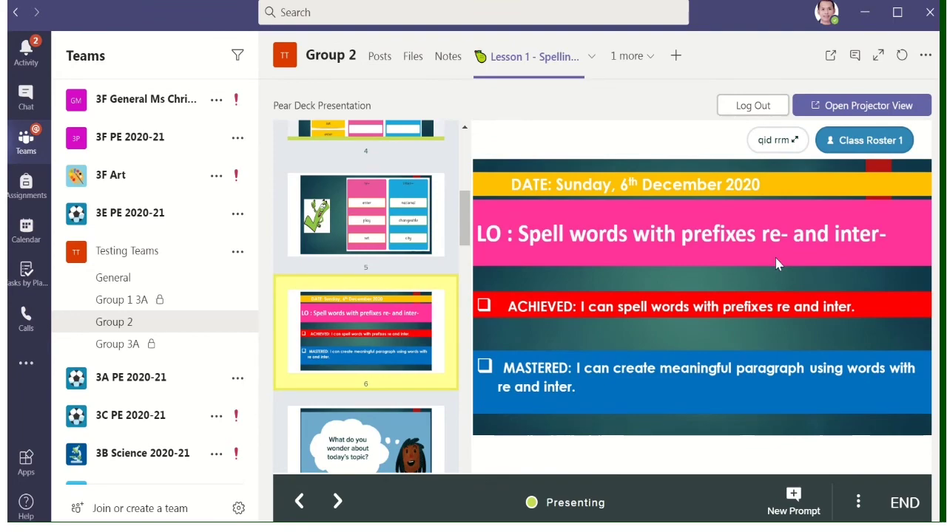
{"action": "key", "text": "alt+Tab"}
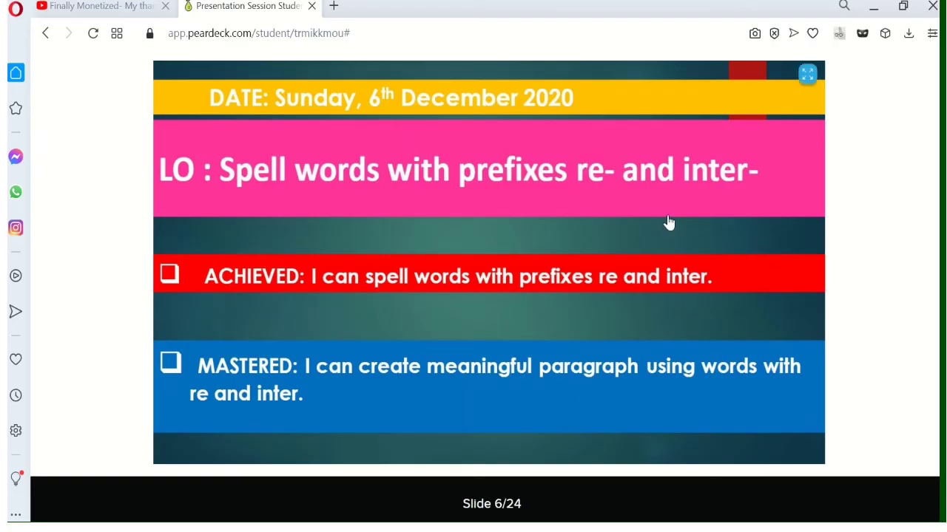
{"action": "key", "text": "alt+Tab"}
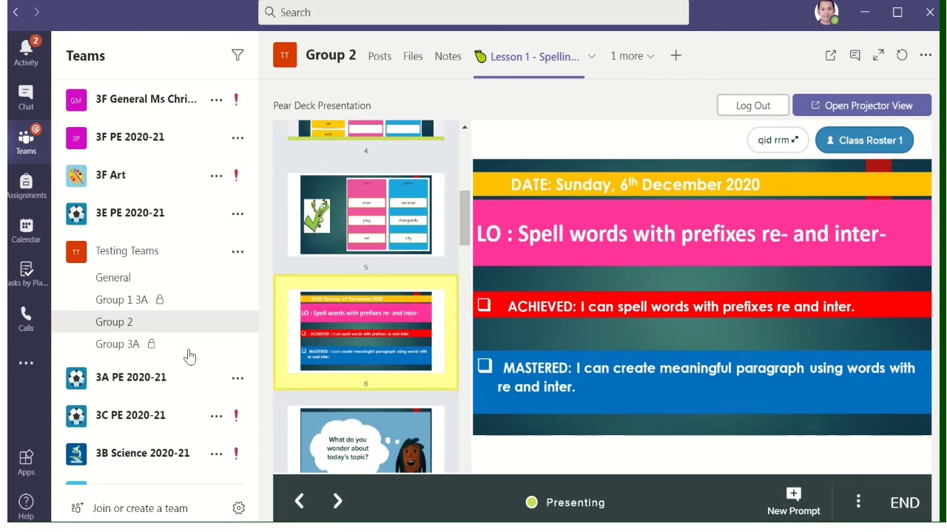
{"action": "scroll", "coordinate": [384, 370], "scroll_direction": "down", "scroll_amount": 1}
{"action": "left_click", "coordinate": [352, 387]}
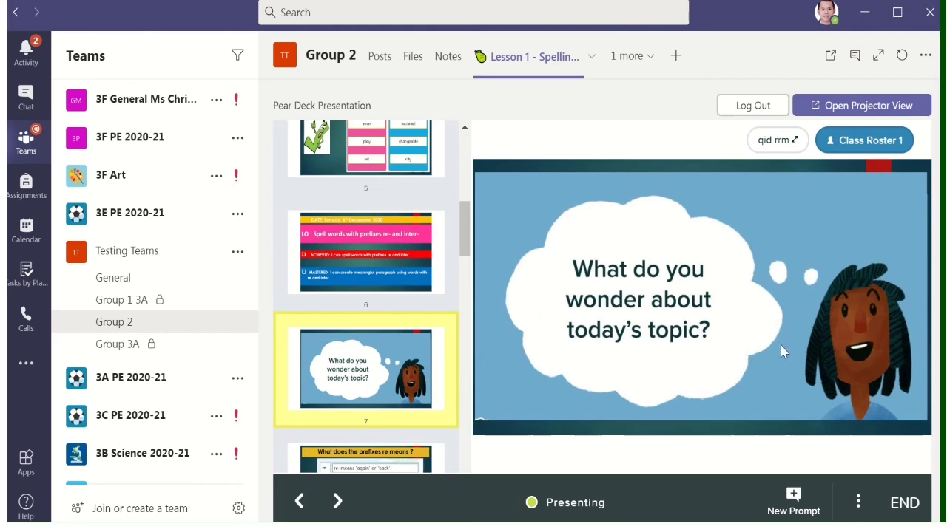
Add a Text prompt to slide 7 and check it in the student view.
{"action": "left_click", "coordinate": [792, 500]}
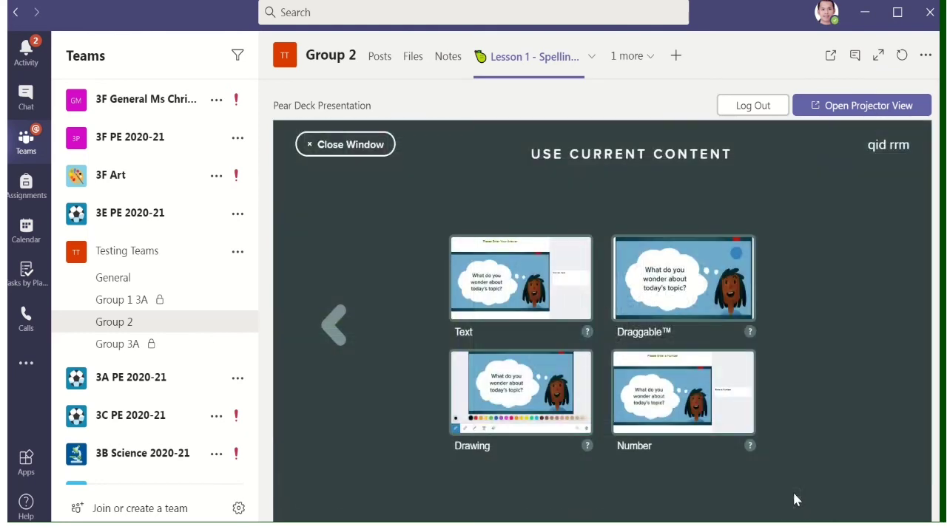
{"action": "left_click", "coordinate": [526, 293]}
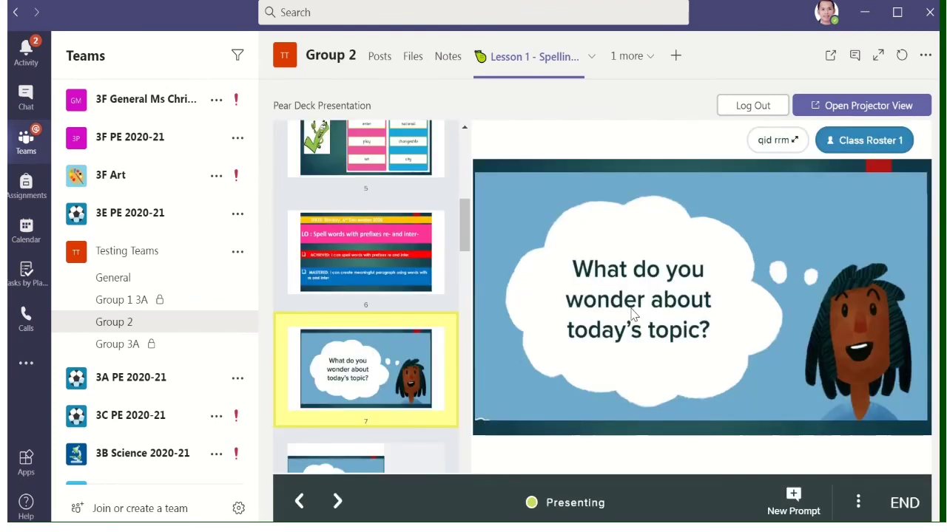
{"action": "key", "text": "alt+Tab"}
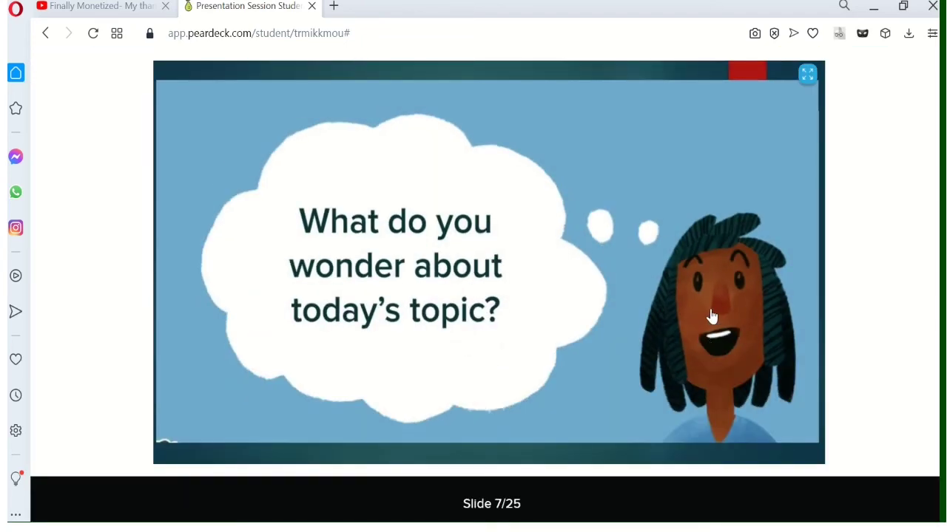
{"action": "key", "text": "alt+Tab"}
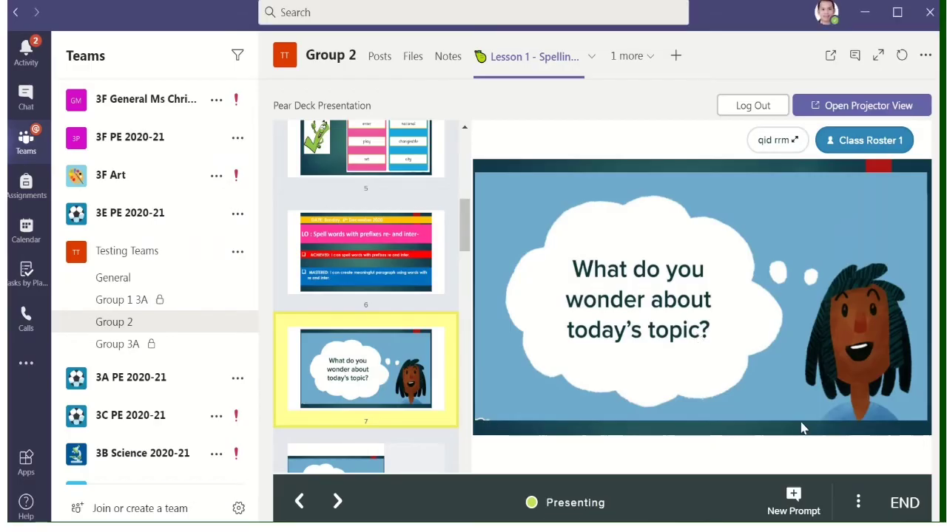
Add the text-response prompt to slide 7 again, open new slide 8, and switch to the student browser.
{"action": "left_click", "coordinate": [784, 509]}
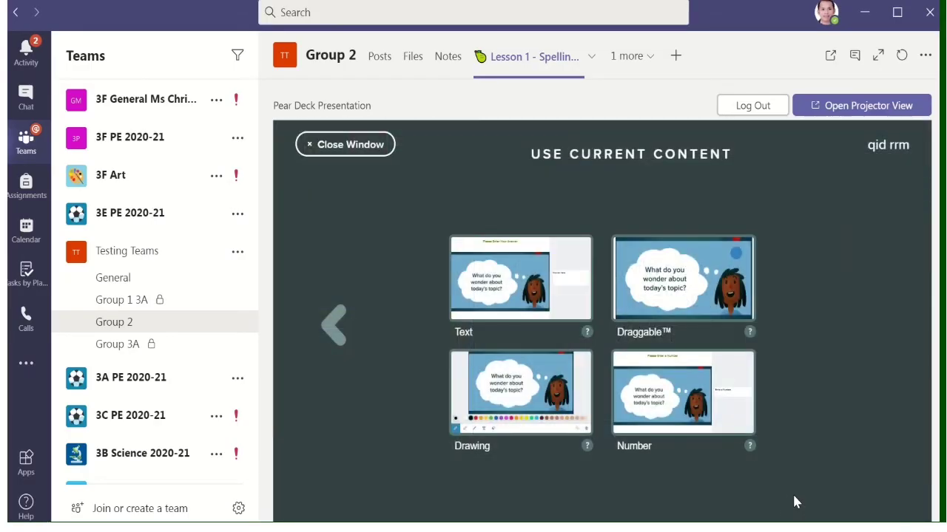
{"action": "left_click", "coordinate": [529, 285]}
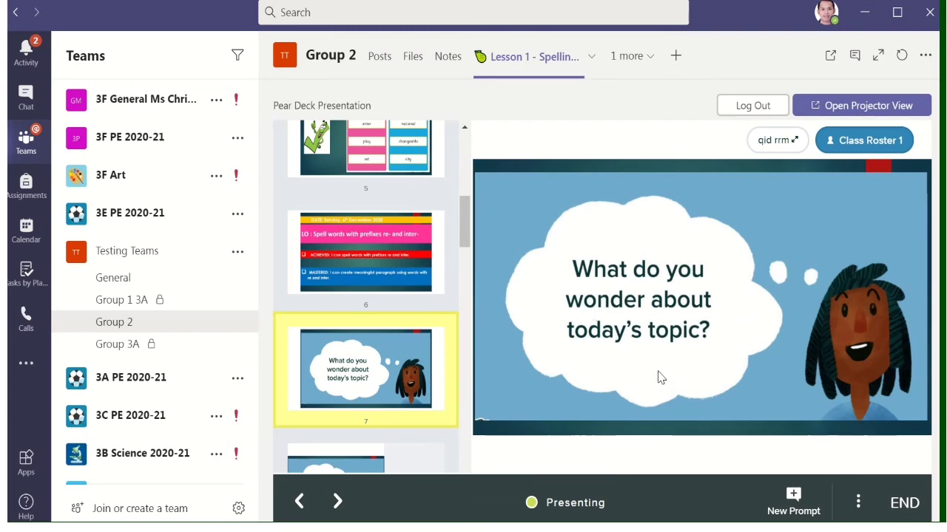
{"action": "left_click", "coordinate": [376, 450]}
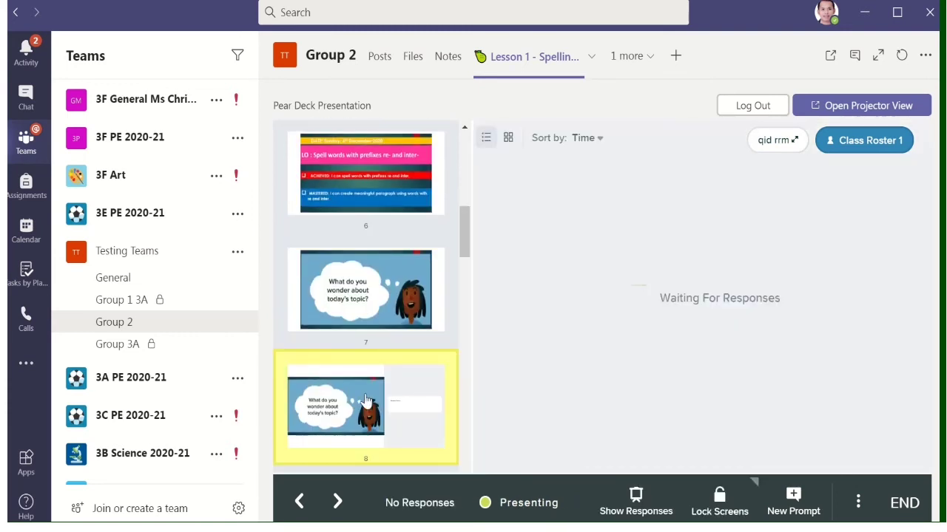
{"action": "key", "text": "alt+Tab"}
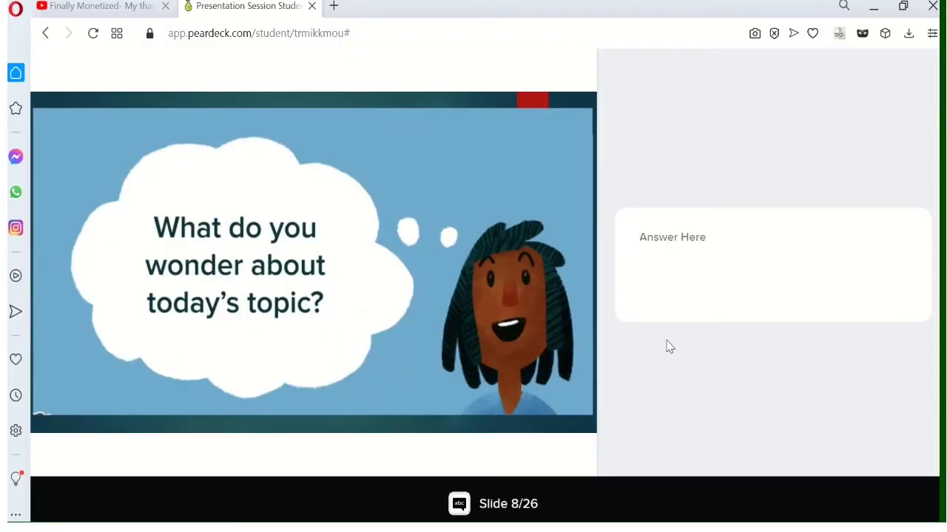
Enter 'I think the topic is about prefixes' as the student's answer and go back to Teams.
{"action": "left_click", "coordinate": [693, 242]}
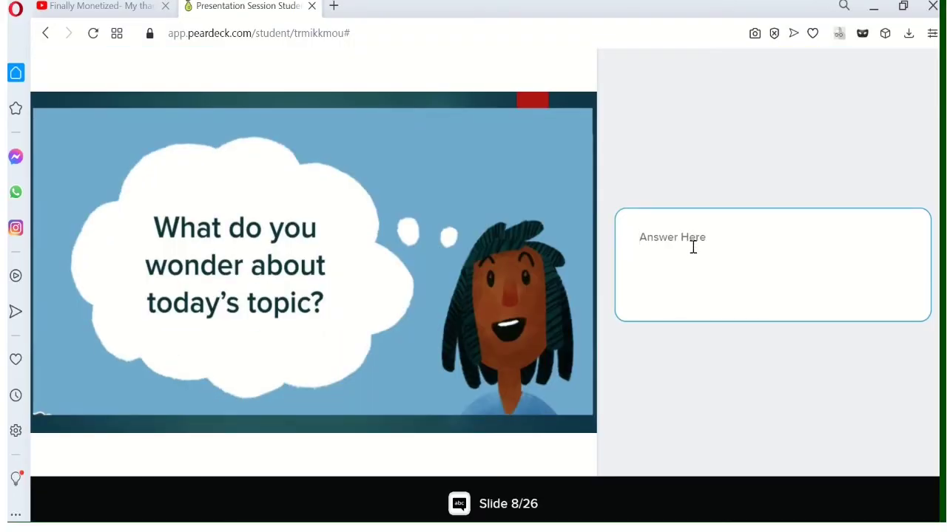
{"action": "type", "text": "I"}
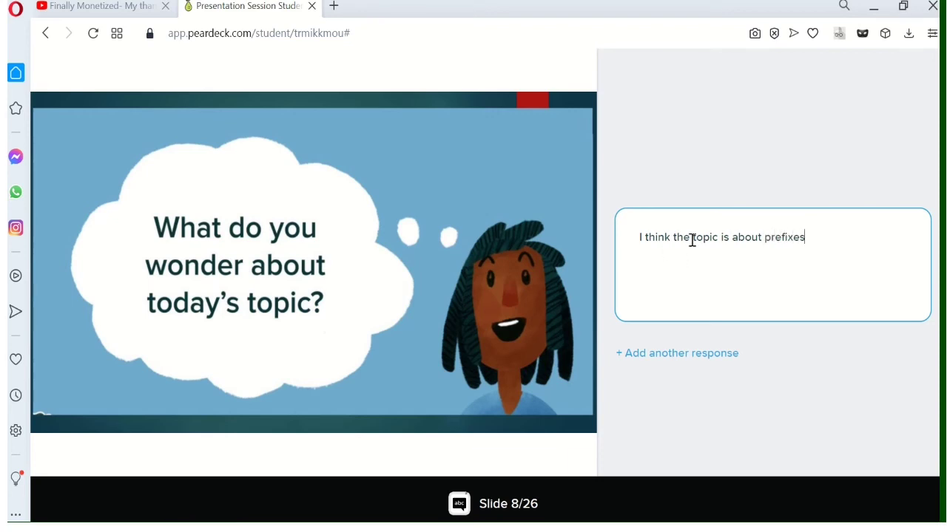
{"action": "key", "text": "alt+Tab"}
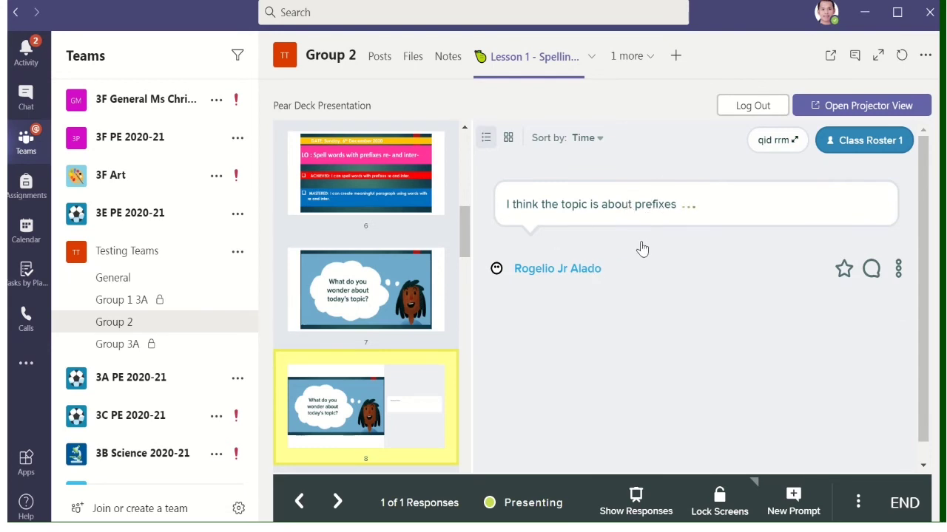
Present slide 10, which explains what the prefix re means.
{"action": "scroll", "coordinate": [610, 289], "scroll_direction": "down", "scroll_amount": 1}
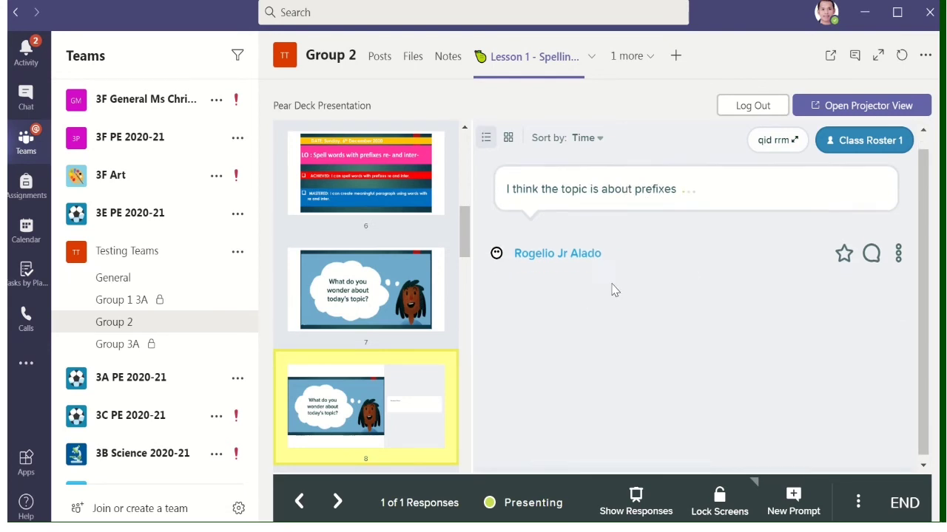
{"action": "scroll", "coordinate": [392, 343], "scroll_direction": "down", "scroll_amount": 5}
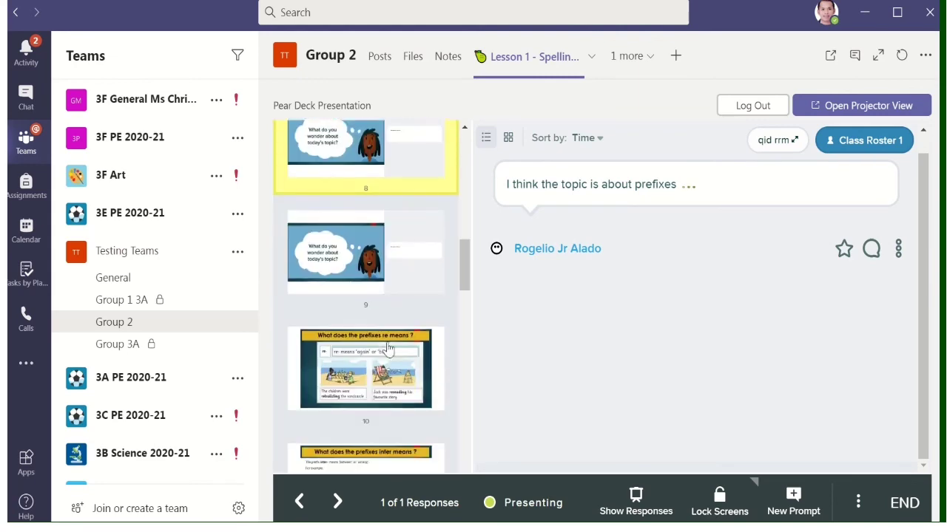
{"action": "left_click", "coordinate": [354, 258]}
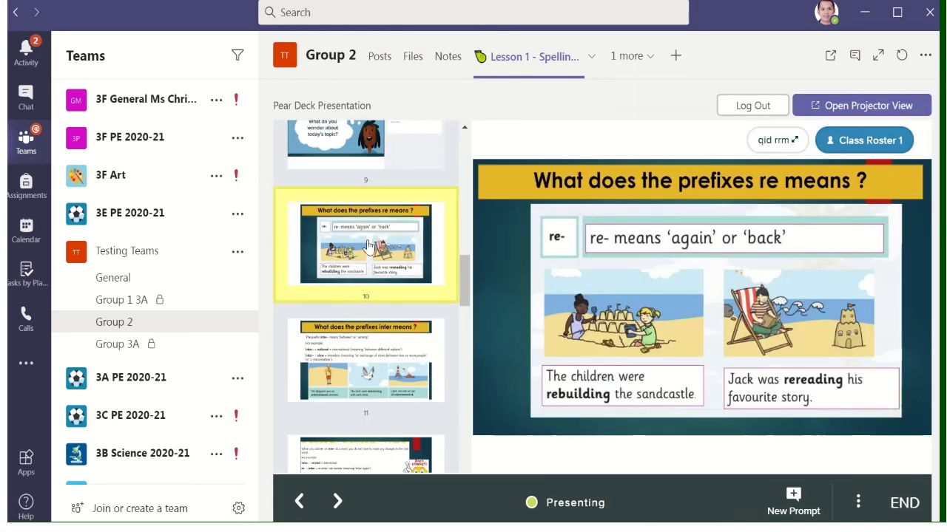
Browse the New Prompt templates, including the beginning, during and end of class pages, then close without adding one.
{"action": "left_click", "coordinate": [793, 501]}
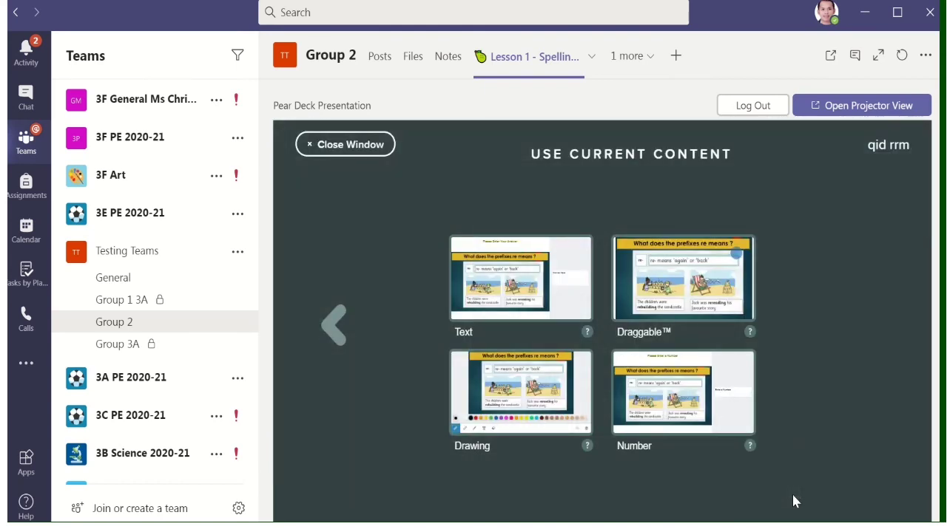
{"action": "left_click", "coordinate": [332, 327]}
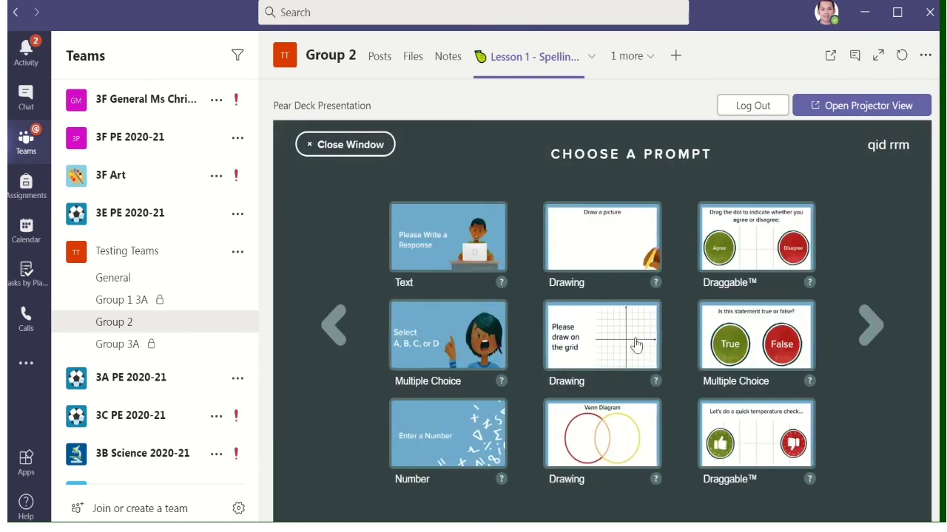
{"action": "left_click", "coordinate": [866, 331]}
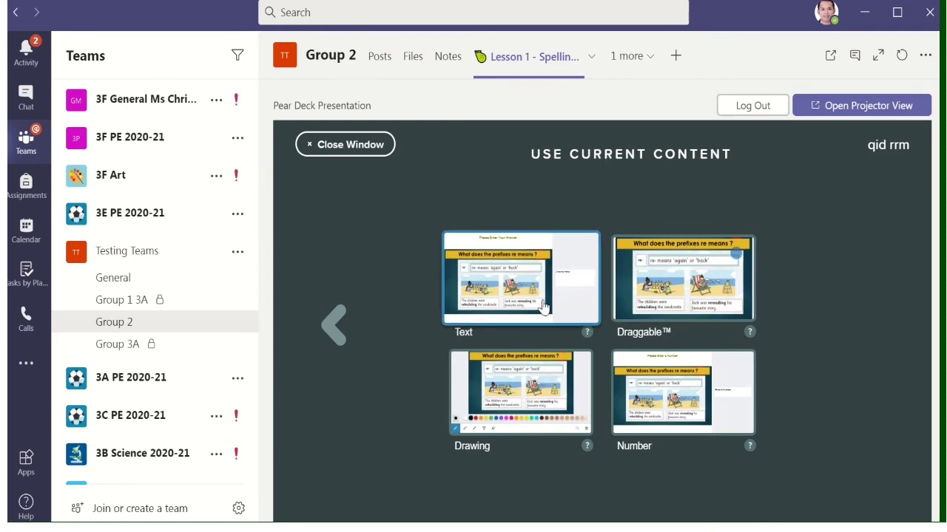
{"action": "left_click", "coordinate": [333, 331]}
{"action": "left_click", "coordinate": [333, 332]}
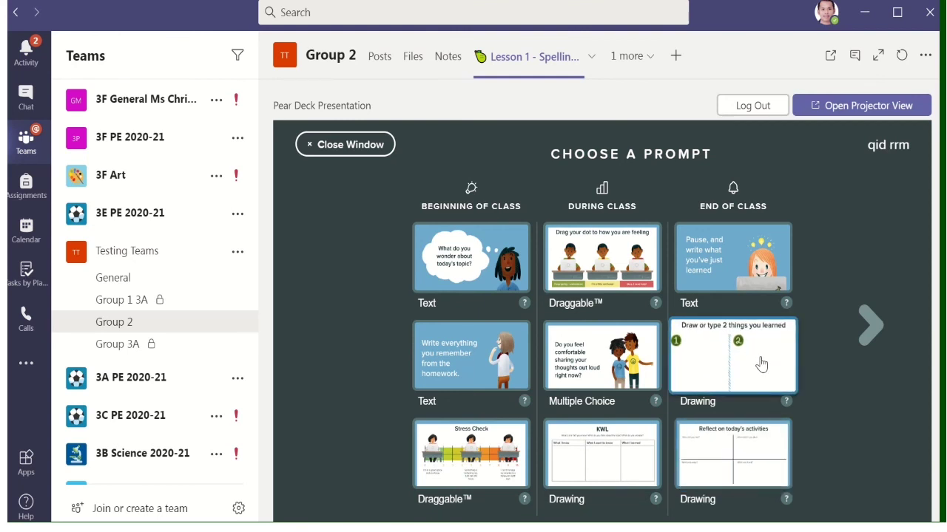
{"action": "left_click", "coordinate": [866, 331]}
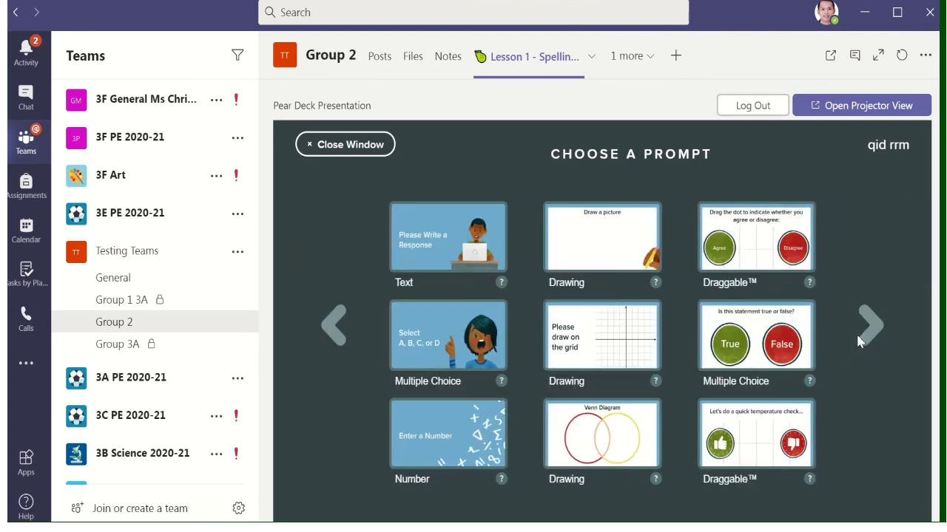
{"action": "left_click", "coordinate": [352, 145]}
Add a Text prompt built from the Drill 1 slide's current content, creating slide 17.
{"action": "scroll", "coordinate": [374, 372], "scroll_direction": "down", "scroll_amount": 5}
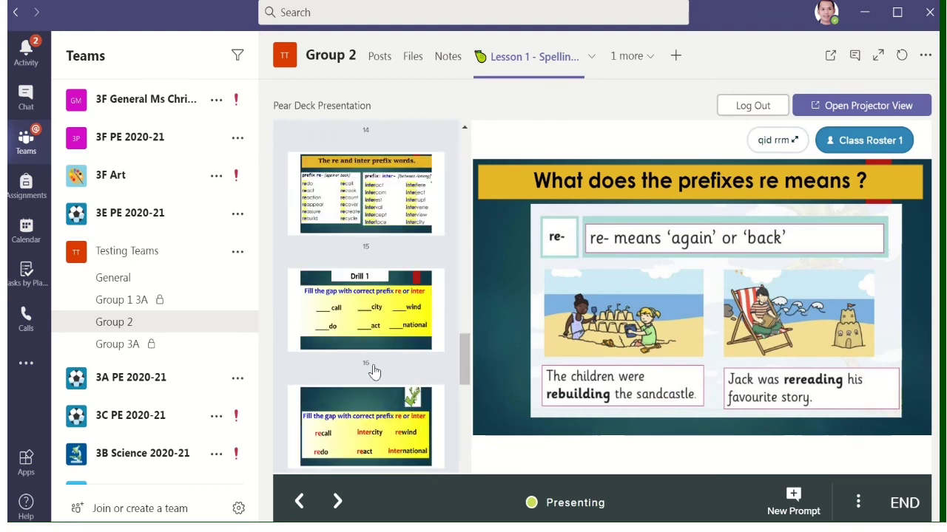
{"action": "scroll", "coordinate": [374, 372], "scroll_direction": "down", "scroll_amount": 2}
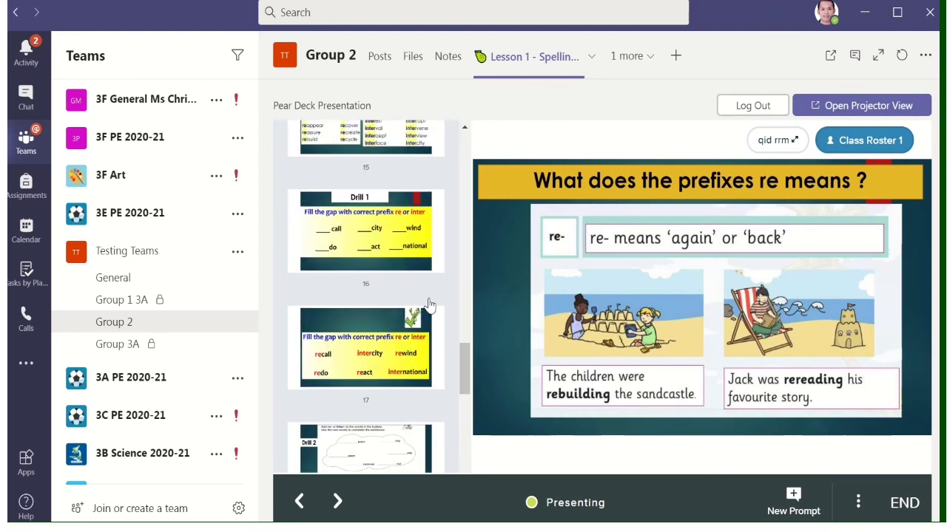
{"action": "left_click", "coordinate": [378, 240]}
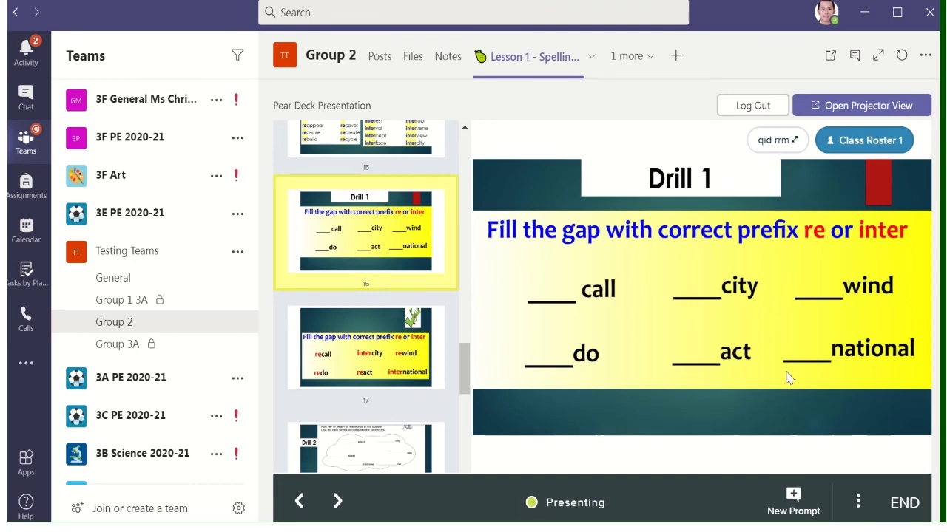
{"action": "left_click", "coordinate": [797, 512]}
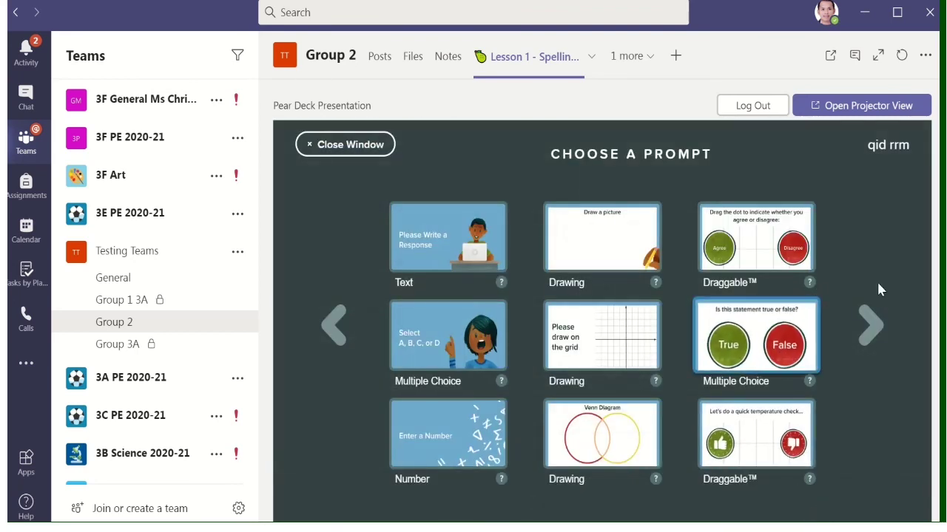
{"action": "left_click", "coordinate": [875, 324]}
{"action": "left_click", "coordinate": [472, 306]}
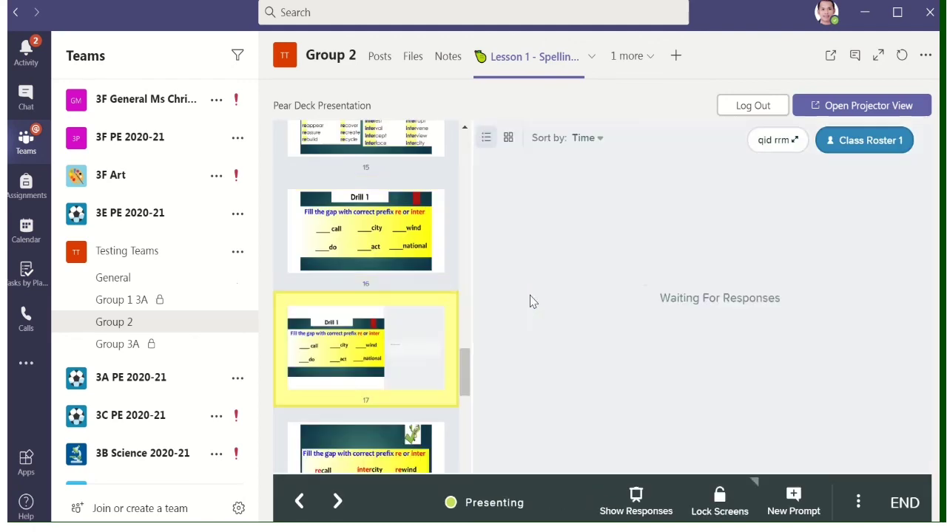
Submit the test answer 'jjejejejjejejeje' from the student view and check it in the teacher view.
{"action": "key", "text": "alt+Tab"}
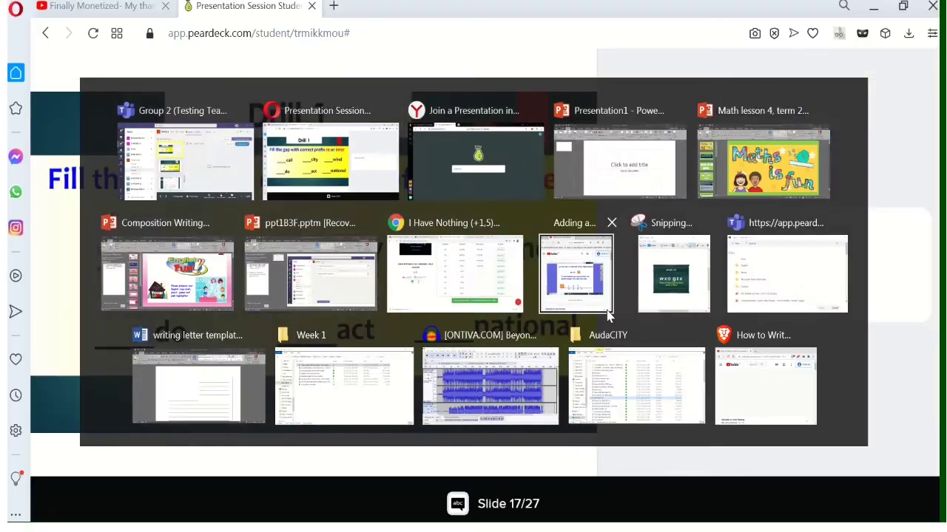
{"action": "left_click", "coordinate": [712, 252]}
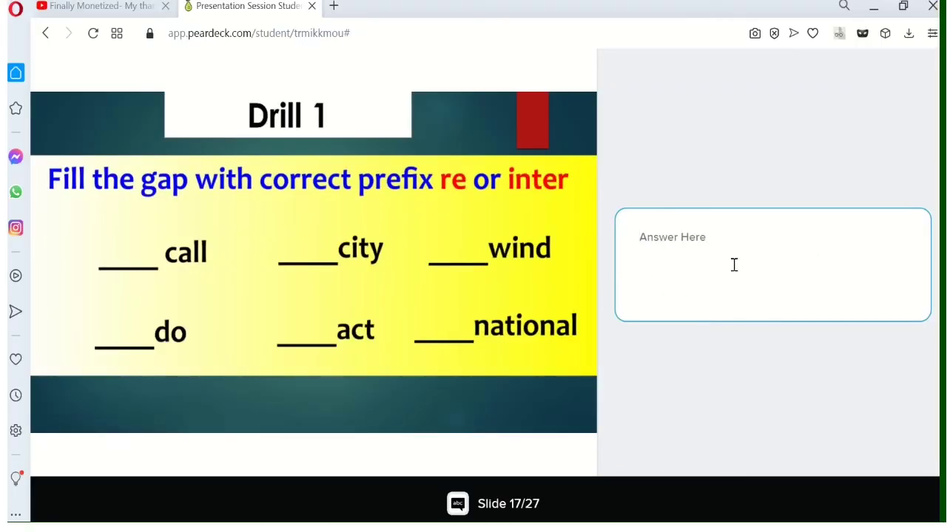
{"action": "type", "text": "jjejejejjejejej"}
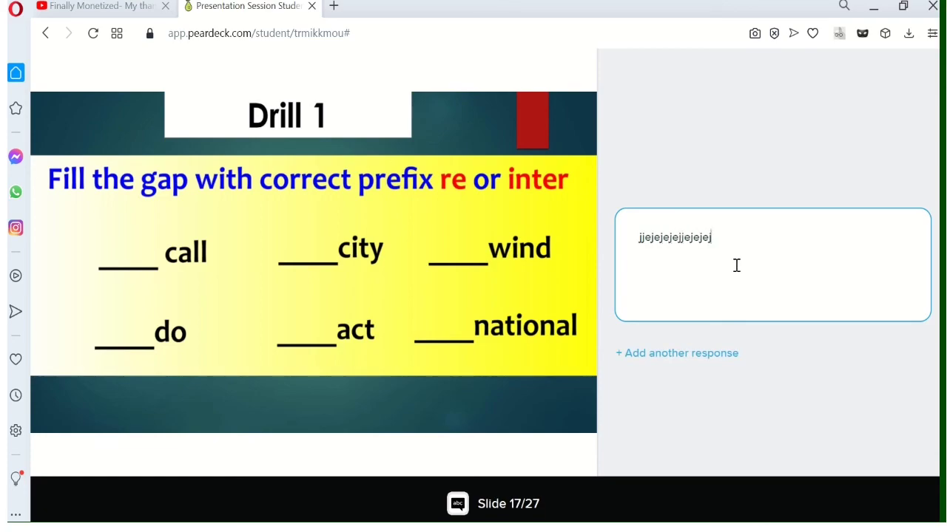
{"action": "type", "text": "e"}
{"action": "key", "text": "alt+Tab"}
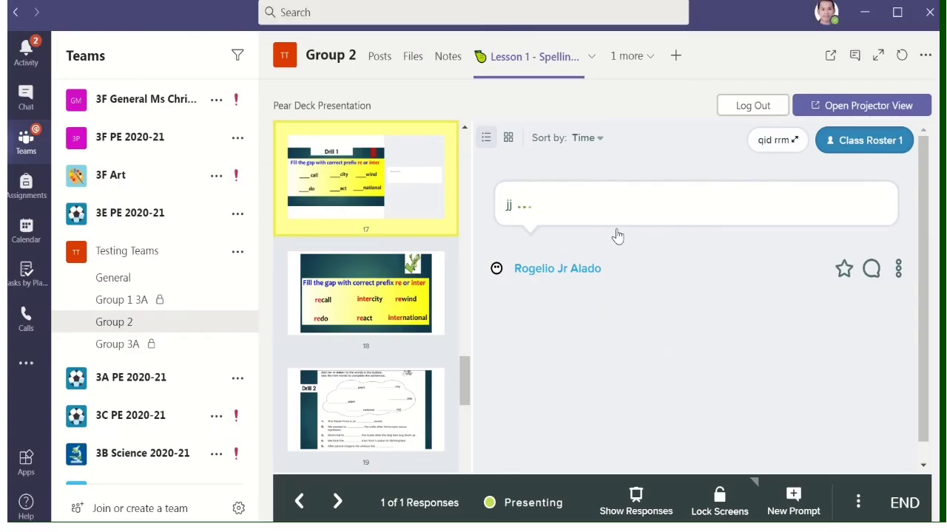